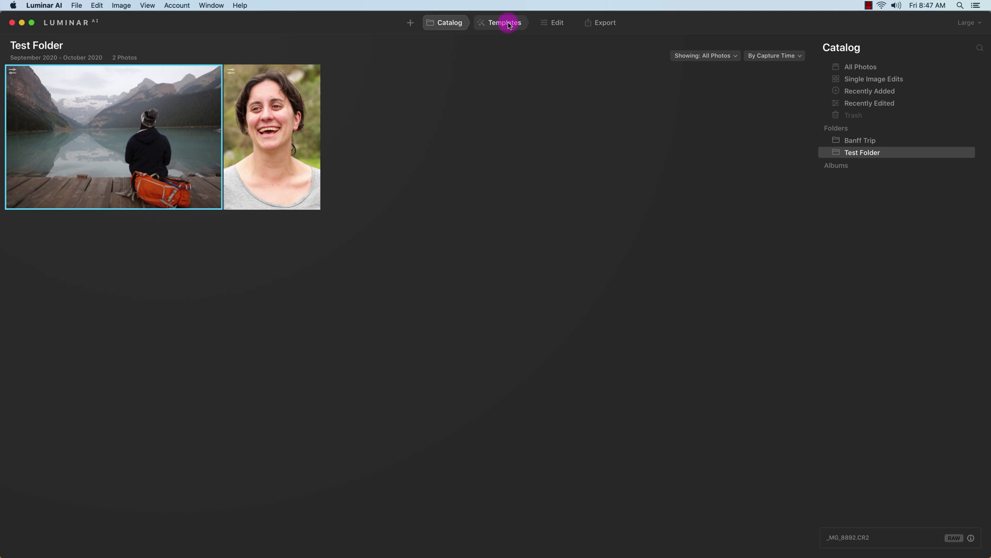
Show the woman's portrait in Templates and browse its Easy Portraits collection
left_click(509, 23)
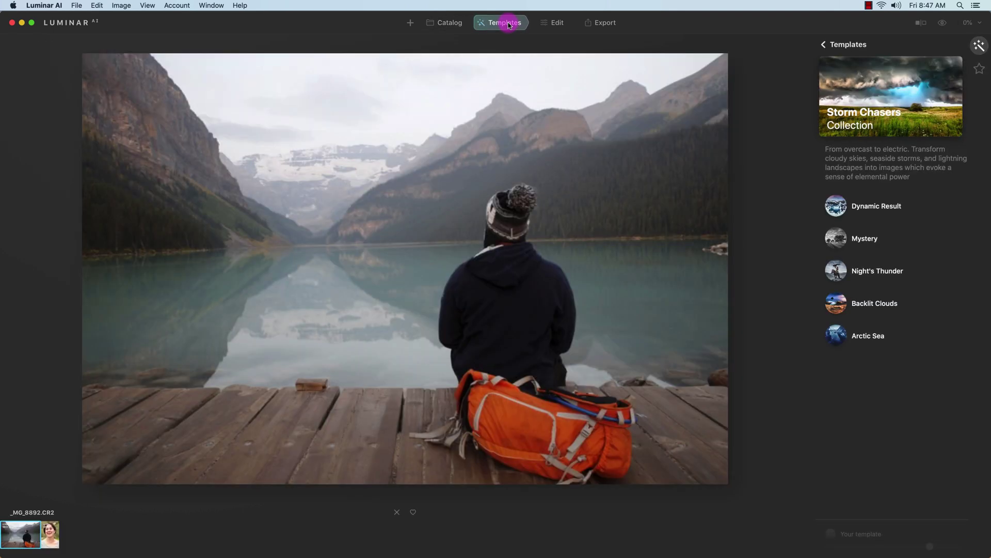
left_click(48, 542)
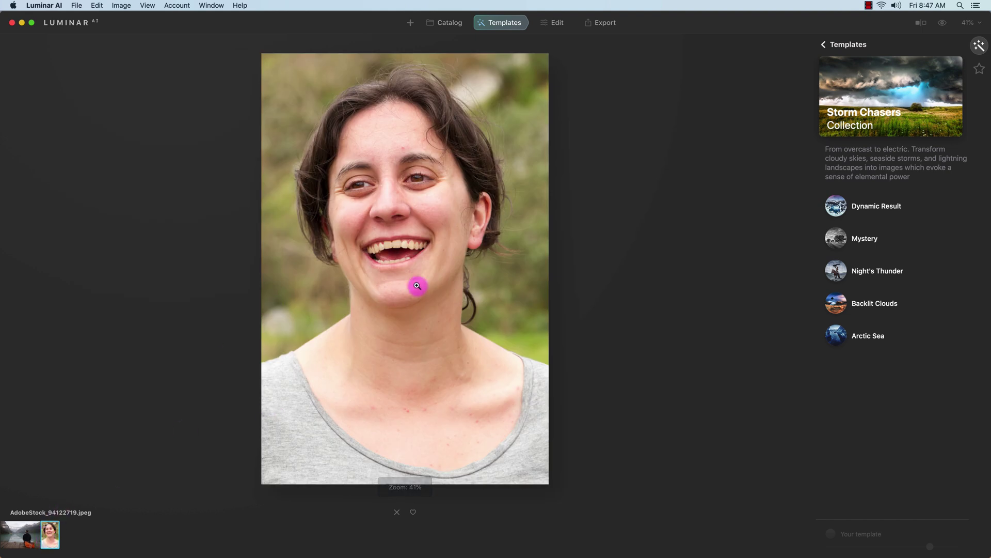
left_click(826, 44)
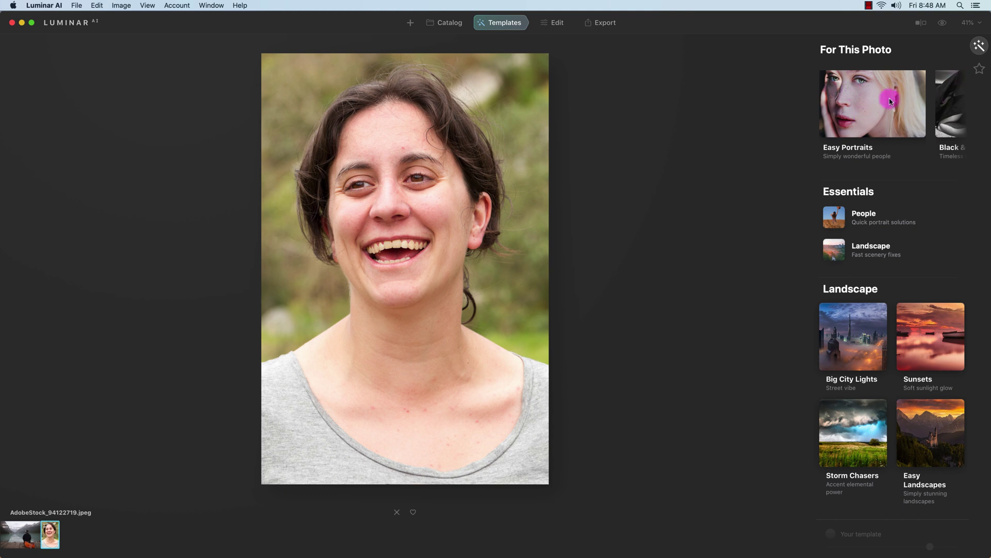
left_click(860, 104)
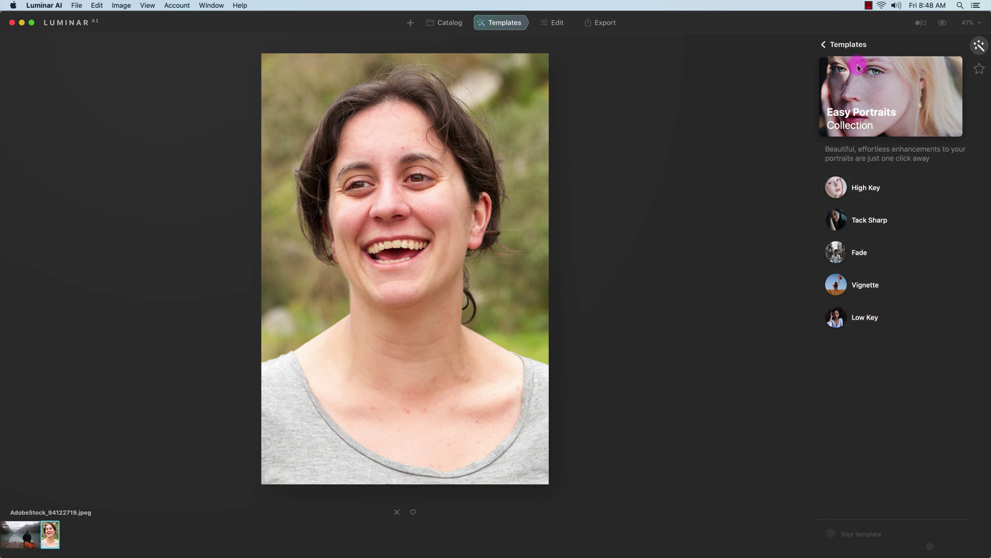
left_click(824, 45)
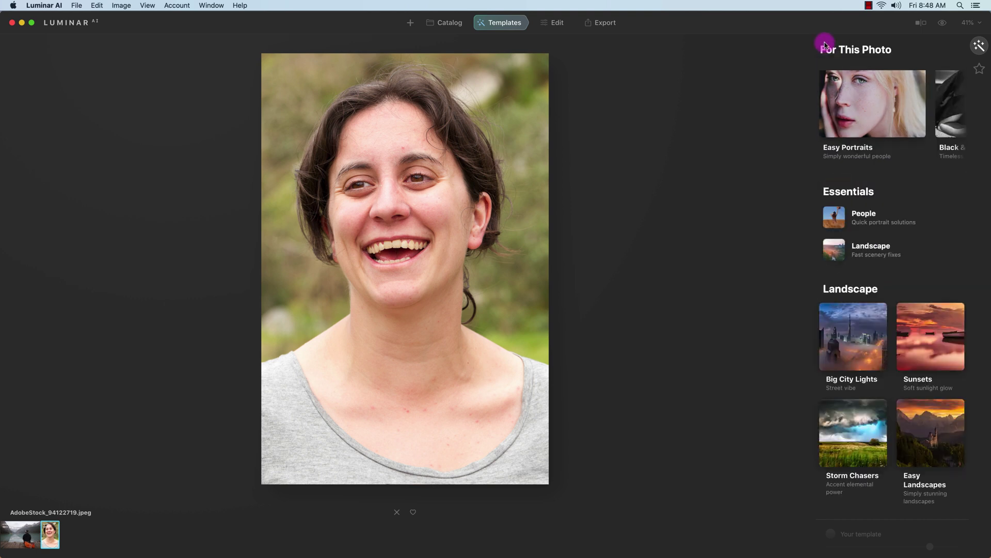
Preview the Sunsets collection on the lake photo, then return to the portrait's template overview
left_click(23, 533)
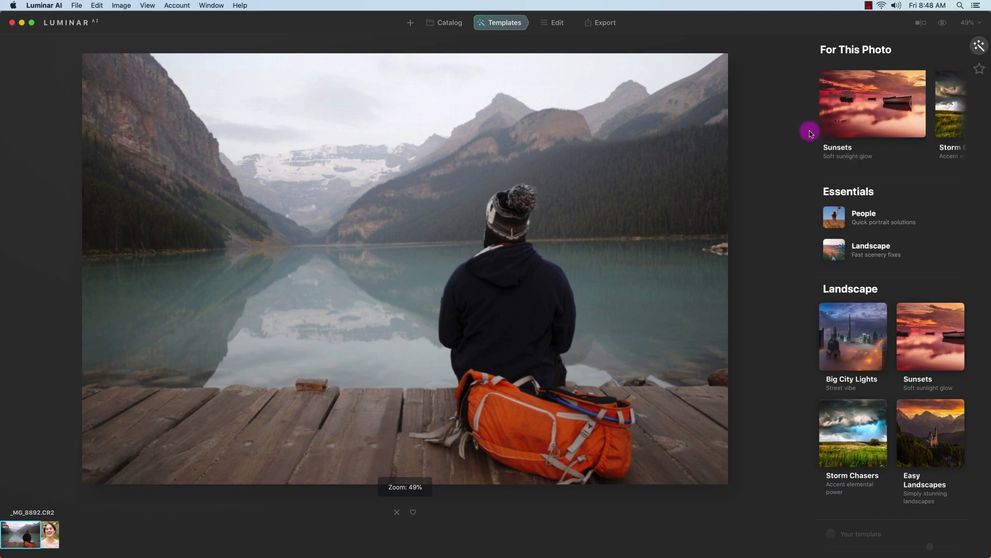
left_click(846, 98)
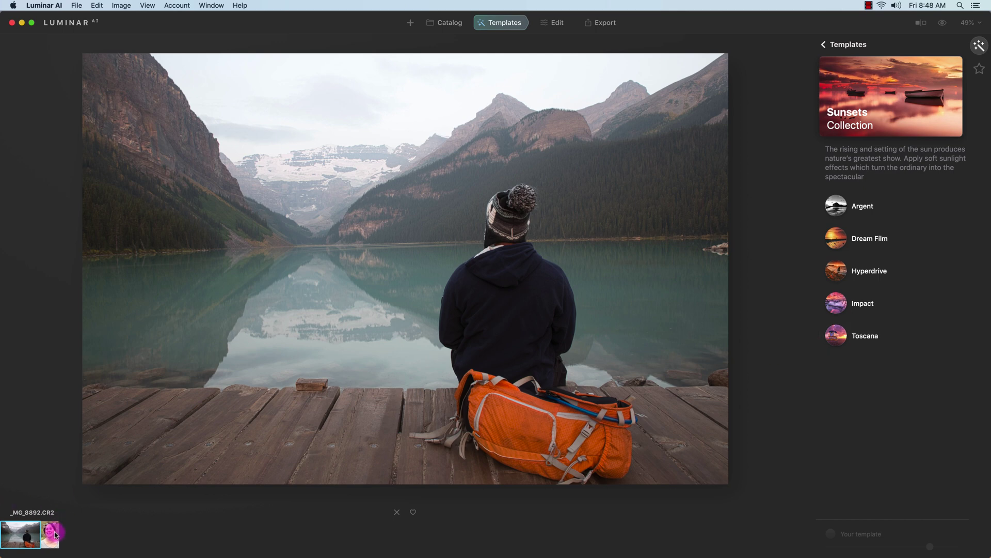
left_click(54, 535)
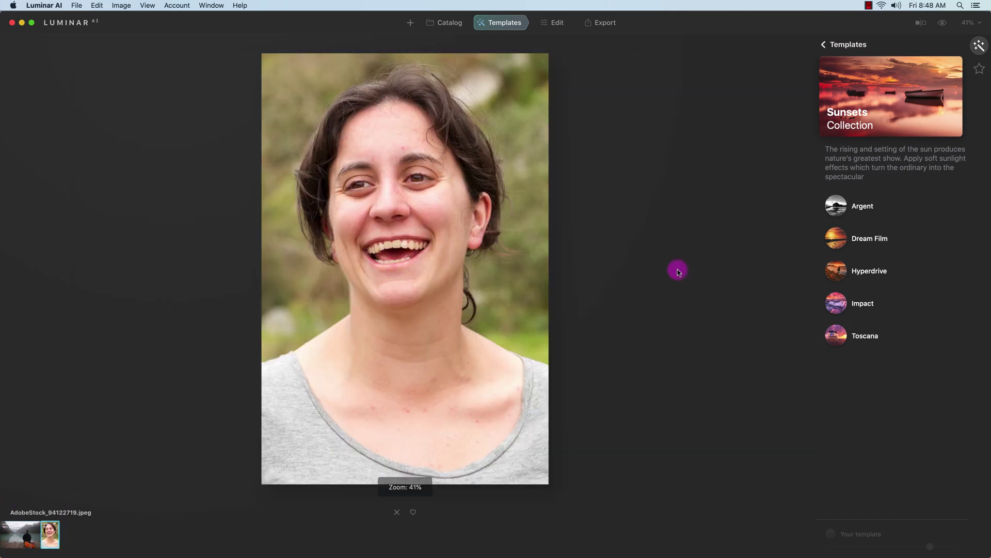
left_click(837, 51)
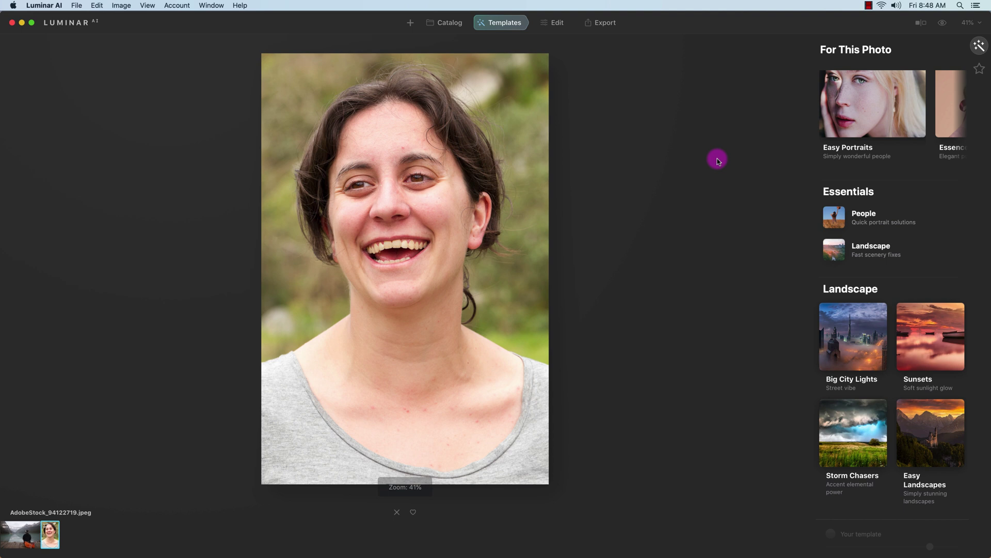
Try High Key, Tack Sharp, Fade and Low Key, then apply Vignette at full strength
left_click(863, 105)
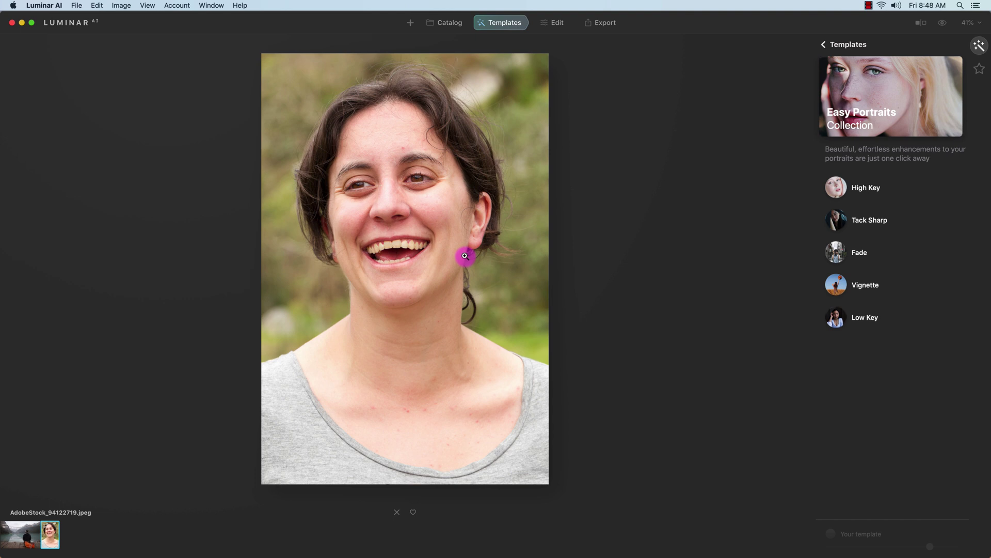
left_click(886, 189)
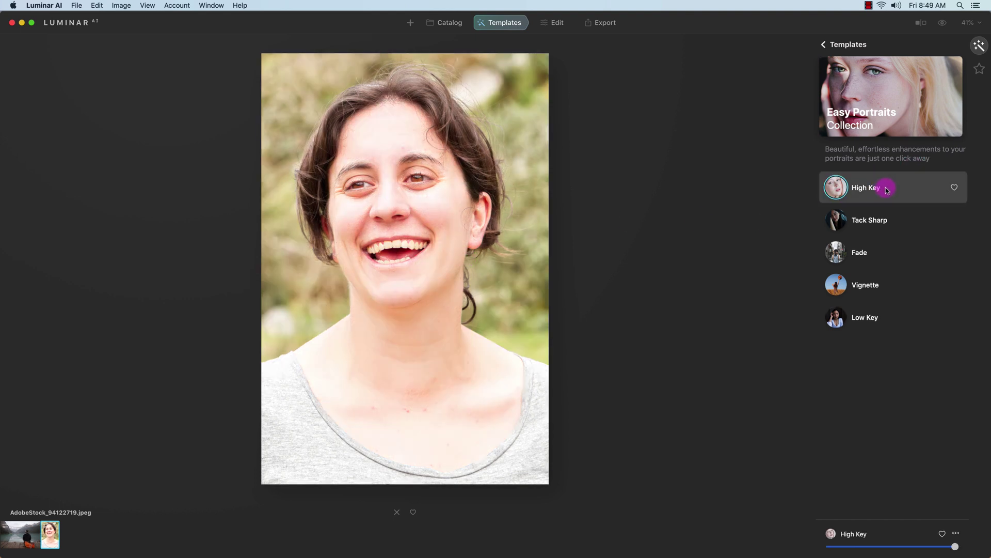
left_click(881, 229)
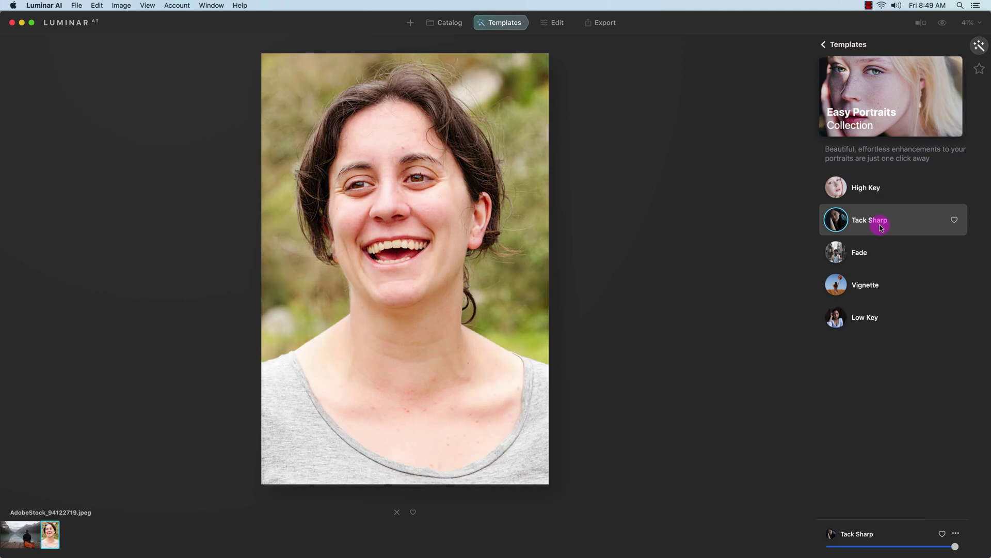
left_click(881, 251)
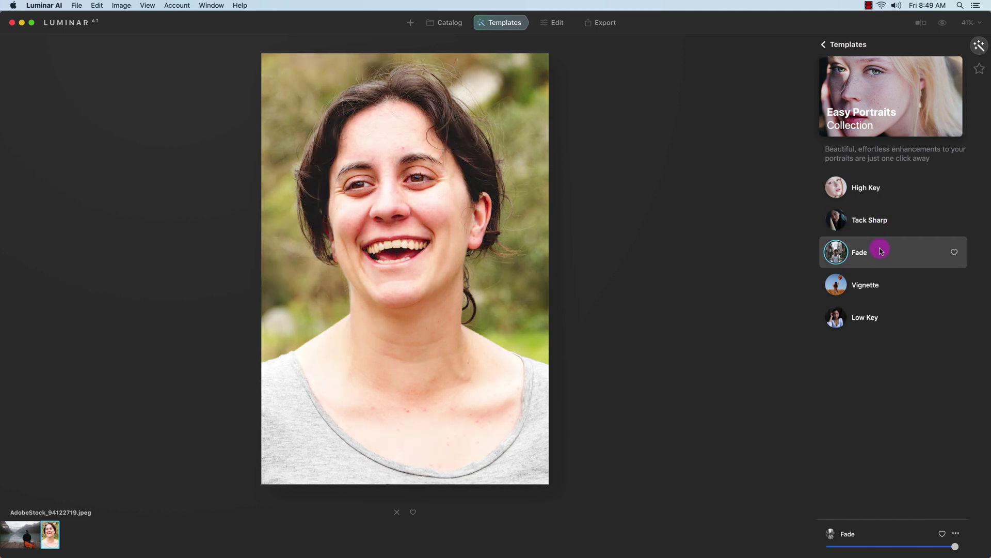
left_click(882, 281)
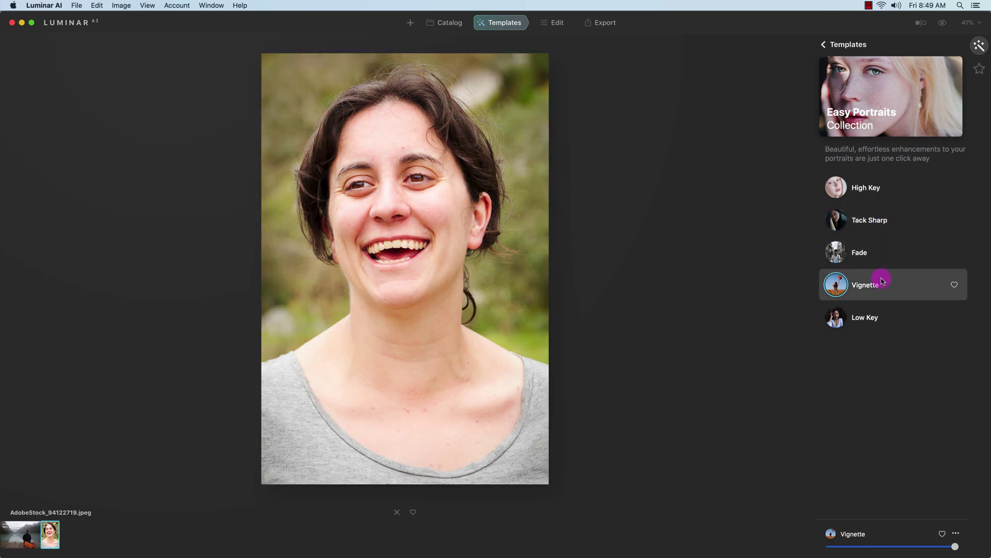
left_click(882, 313)
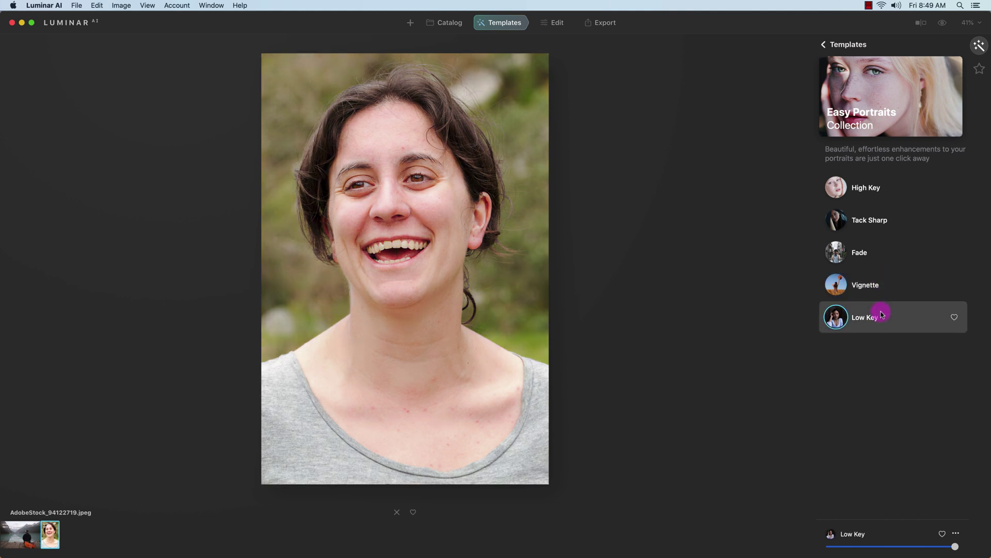
left_click(859, 287)
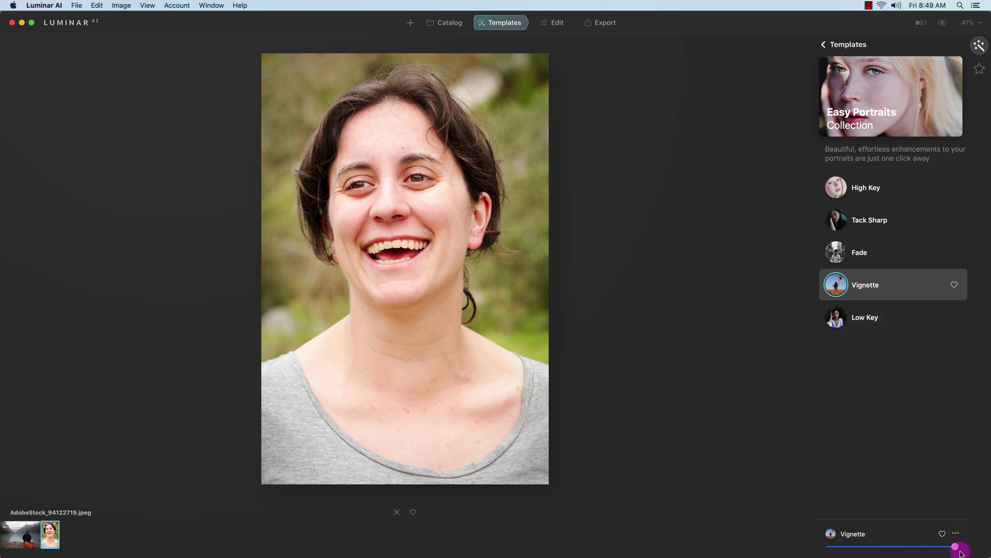
mouse_move(956, 547)
left_mouse_down()
mouse_move(836, 546)
mouse_move(925, 538)
mouse_move(845, 546)
mouse_move(972, 550)
left_mouse_up()
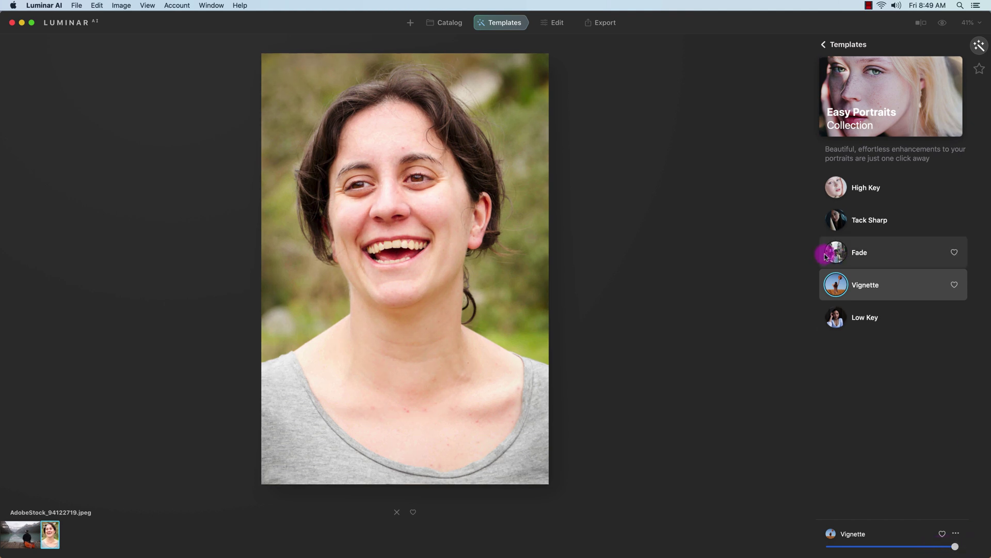
Switch to the Edit module and collapse the Color and Light panels
left_click(555, 22)
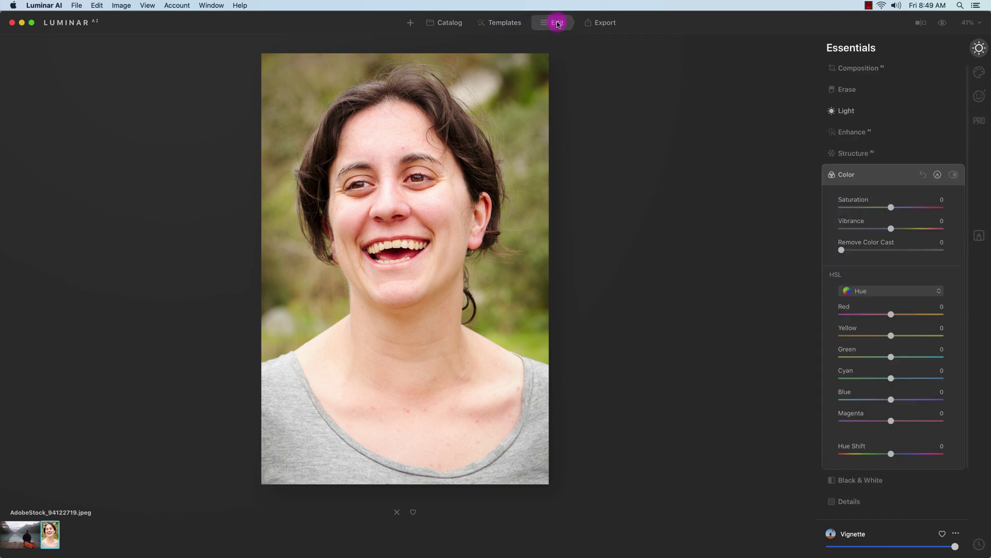
left_click(892, 175)
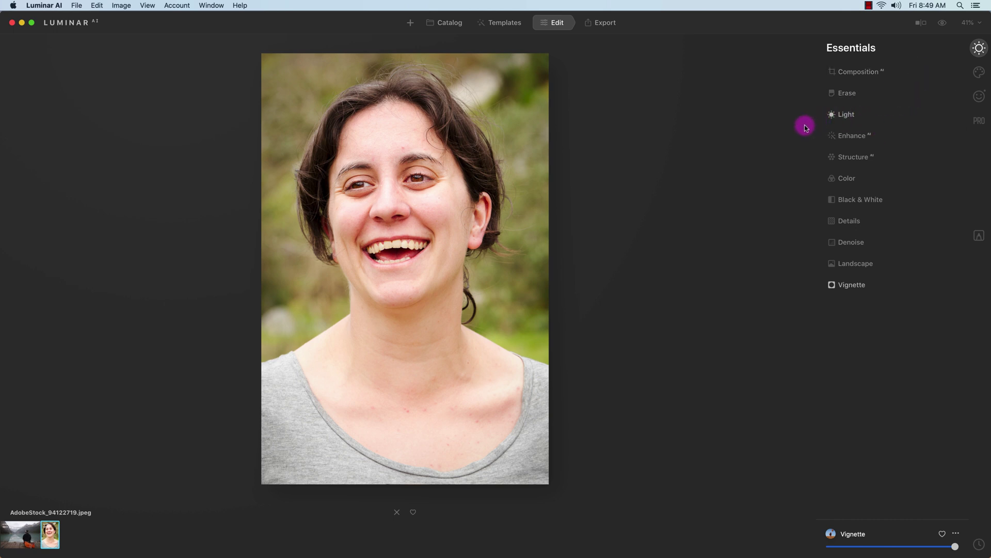
left_click(844, 114)
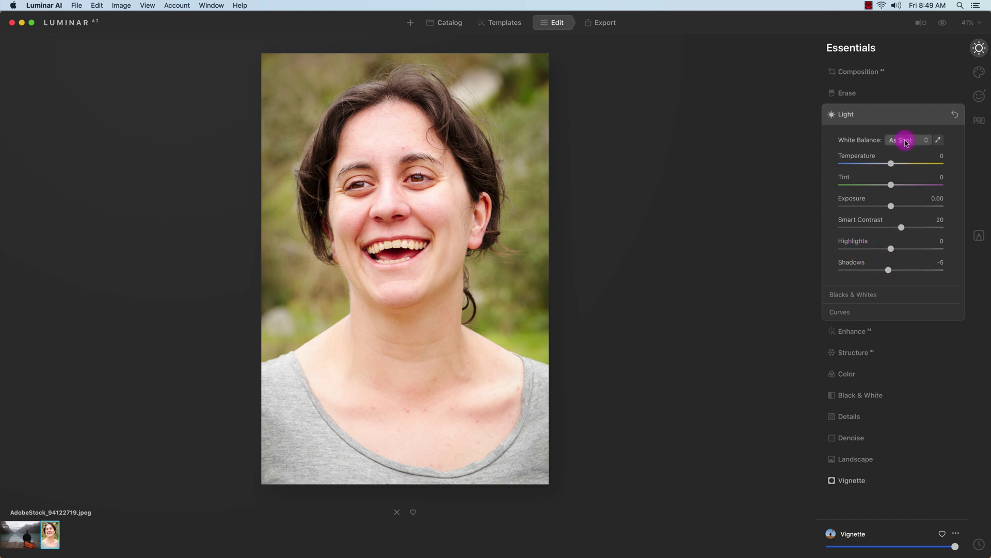
left_click(889, 119)
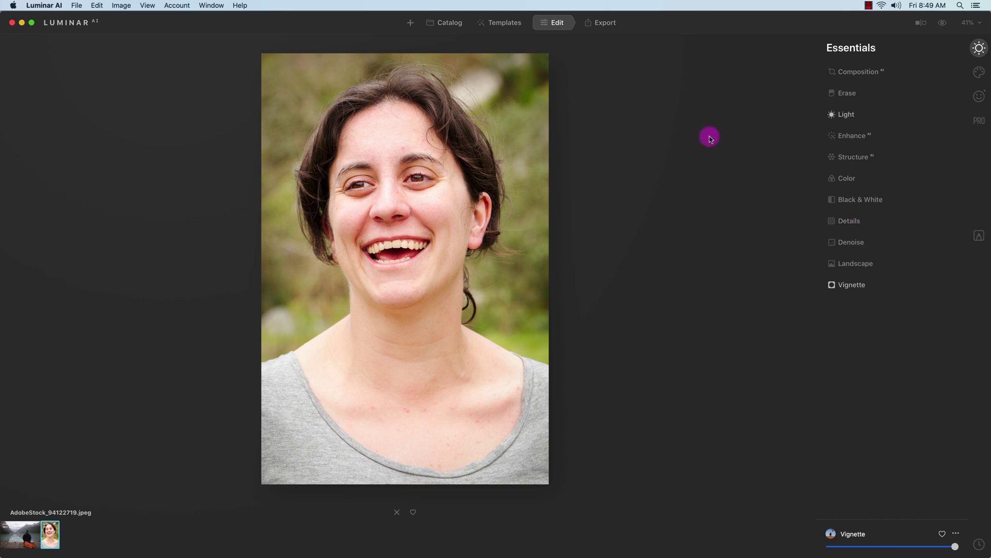
Expand Face AI in Portrait tools and test Face Light and Slim Face, leaving both at 0
left_click(979, 97)
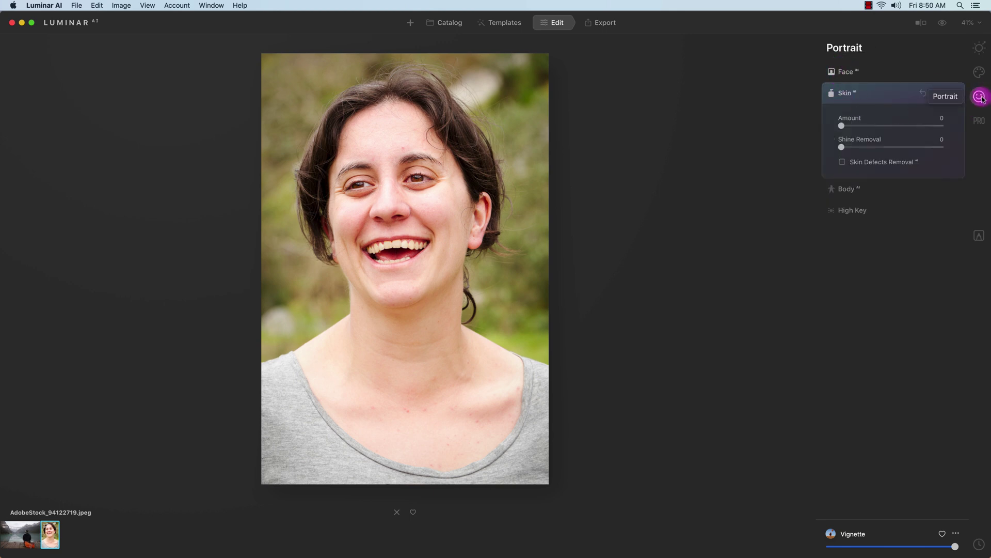
left_click(849, 73)
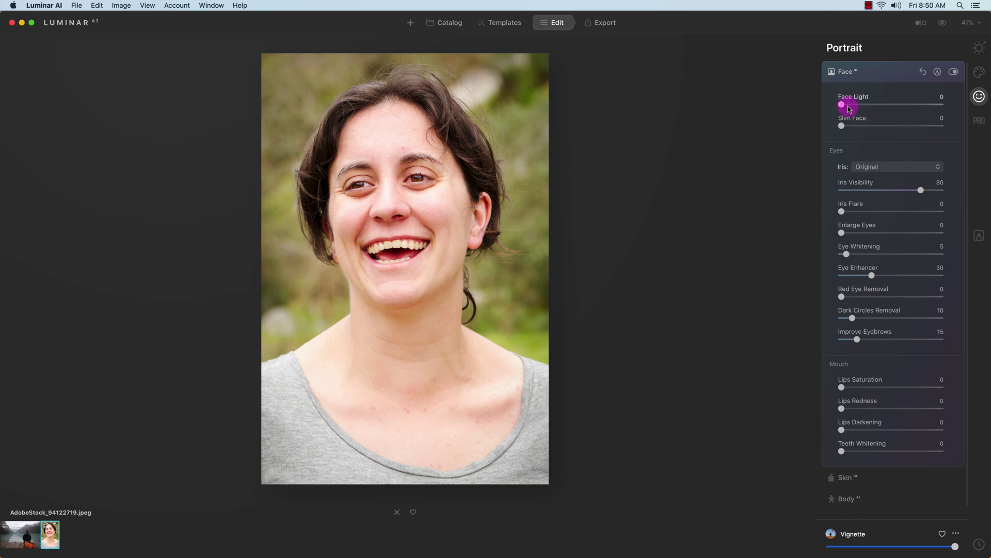
left_click_drag(843, 106, 926, 129)
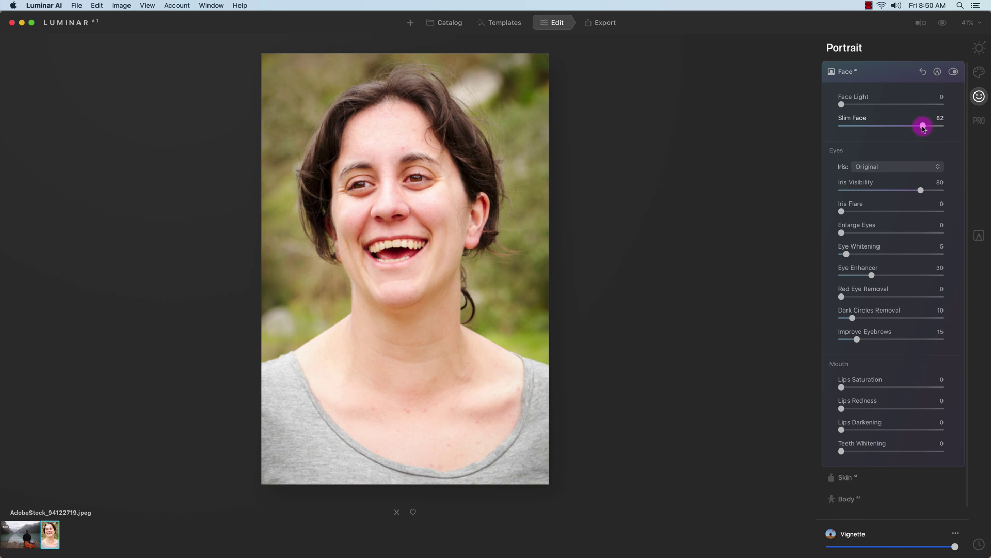
left_click_drag(931, 128, 823, 123)
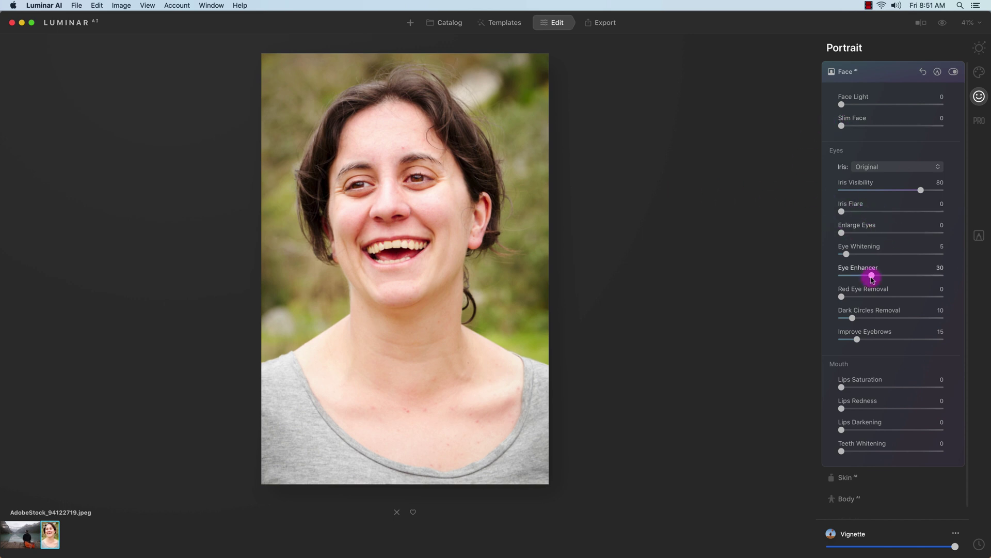
Try Brown, Blue and Grey iris colours, then settle on Mint
left_click(886, 171)
left_click(892, 184)
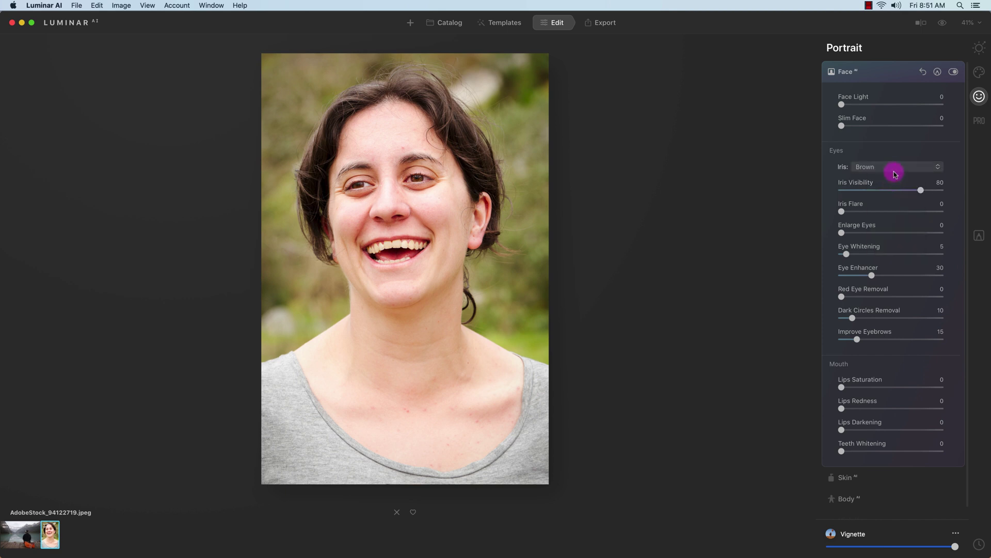
left_click(892, 167)
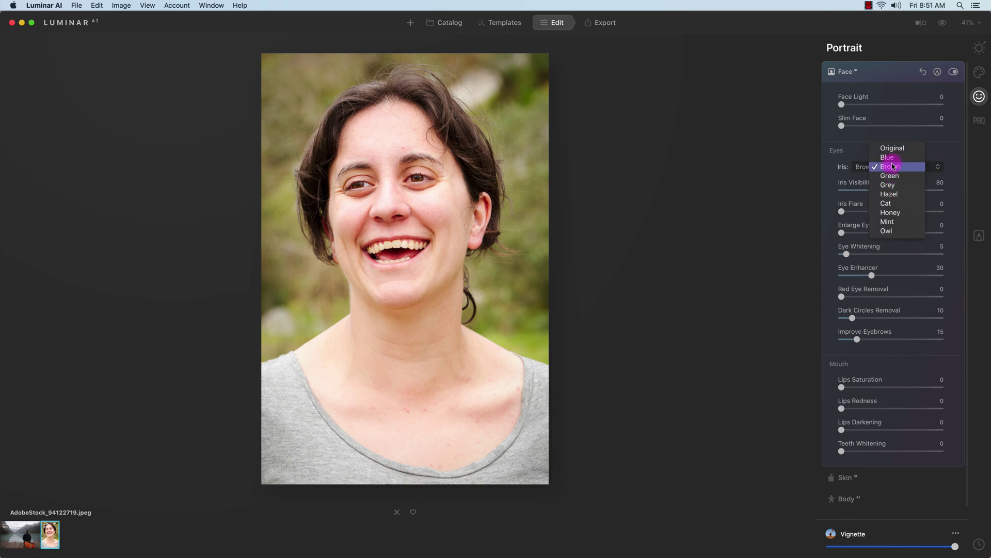
left_click(890, 159)
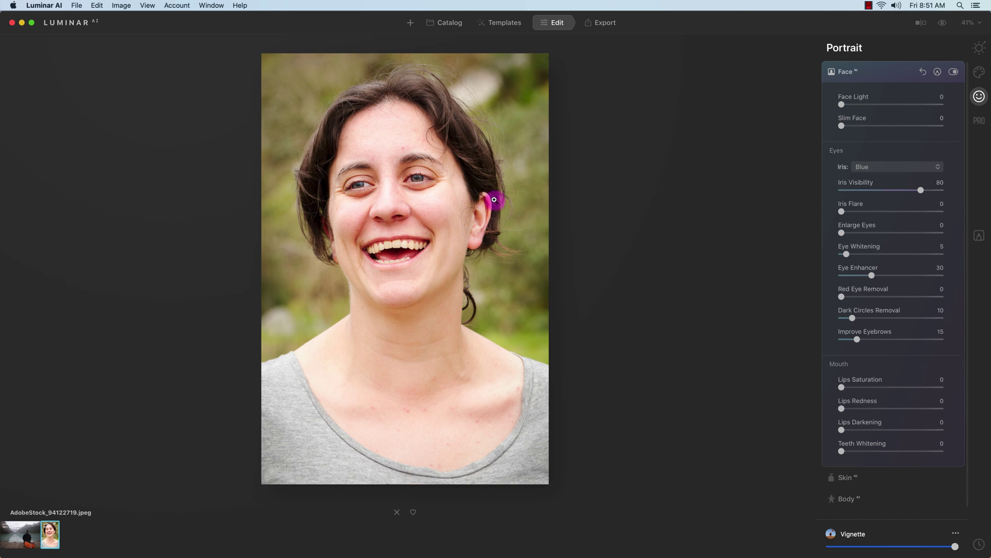
left_click(932, 173)
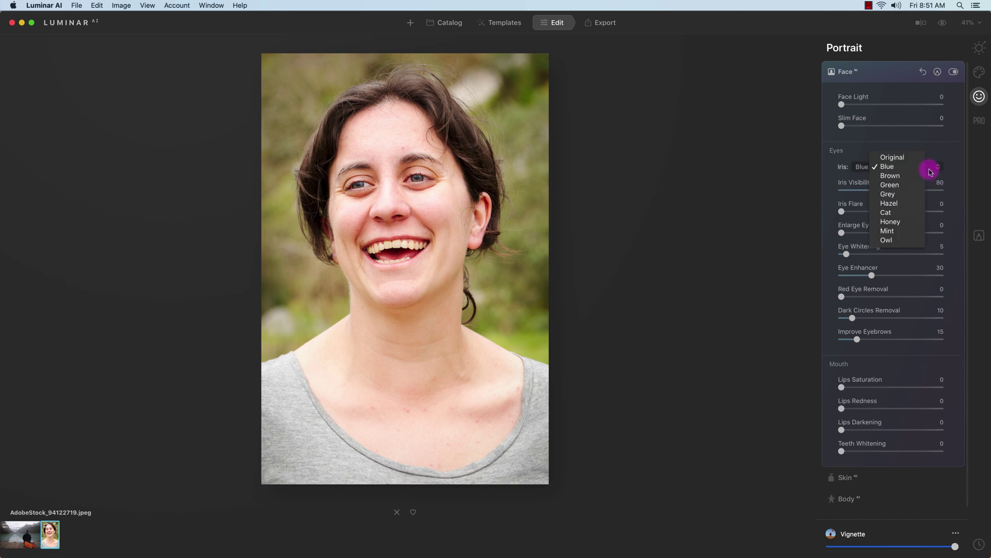
left_click(920, 193)
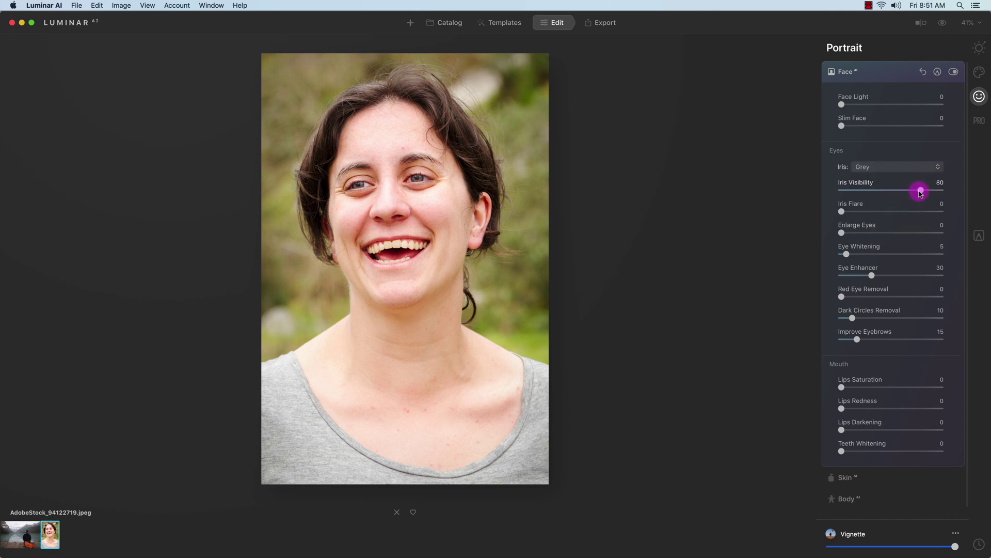
left_click(876, 167)
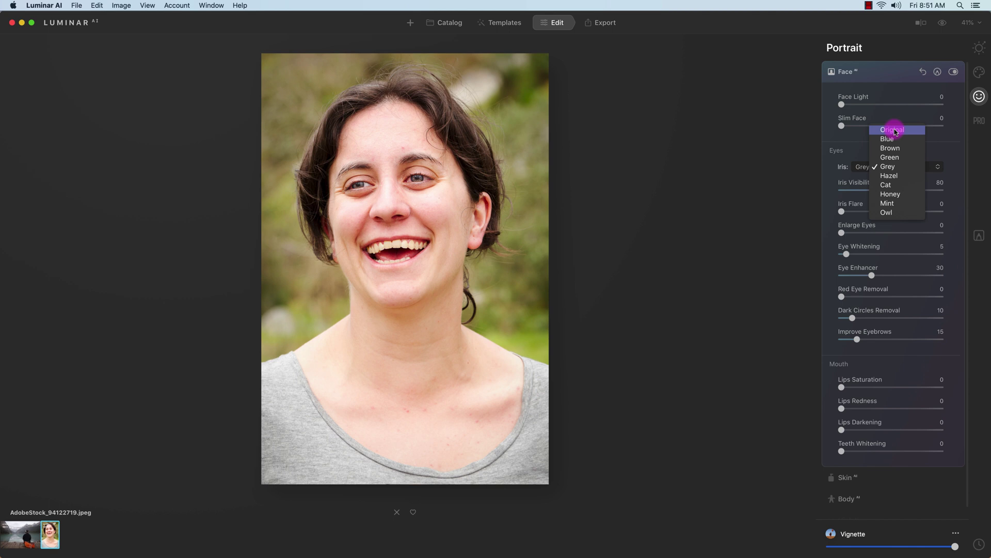
left_click(903, 203)
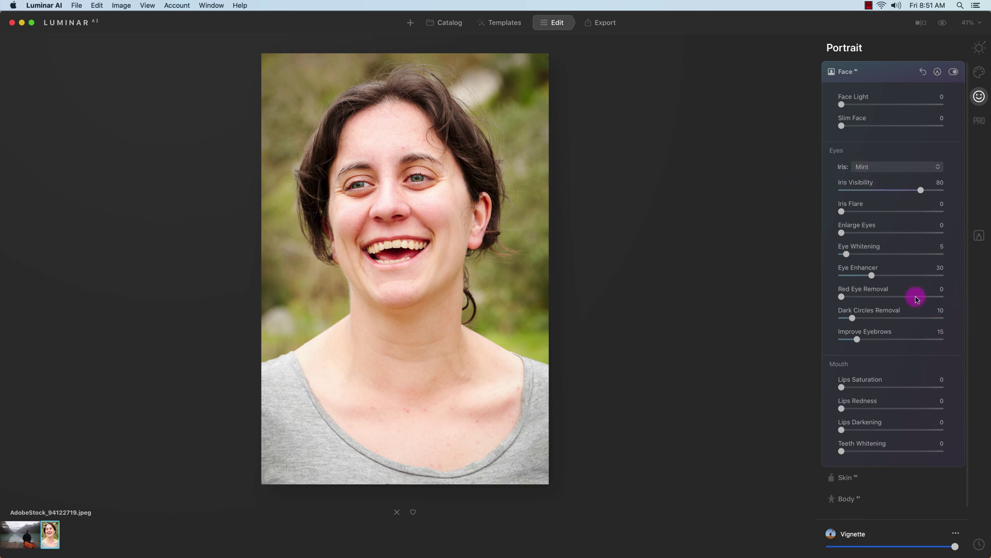
Reset Enlarge Eyes to 0 and set Lips Saturation 57, Lips Redness 54, Teeth Whitening 100
left_click_drag(845, 233, 819, 232)
left_click(842, 432)
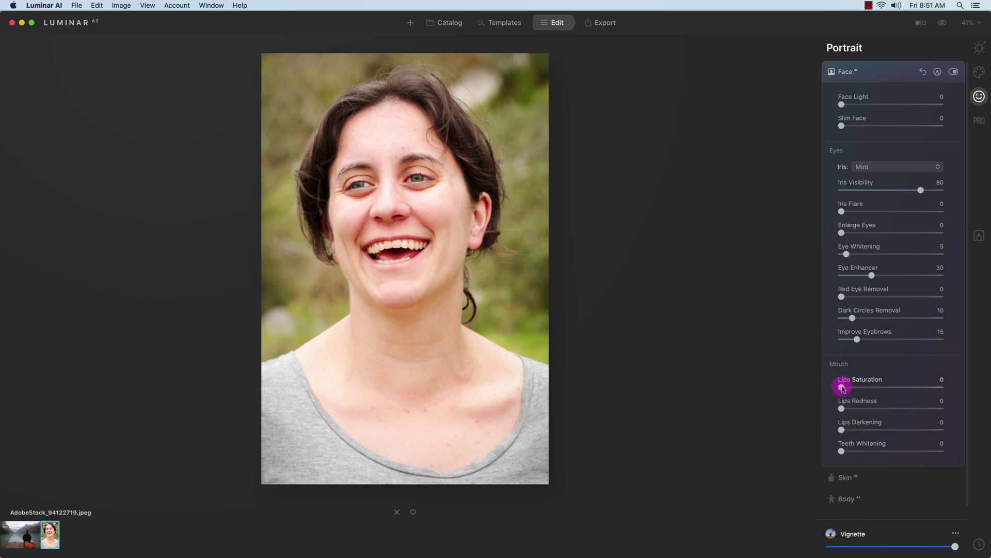
left_click_drag(843, 389, 898, 387)
left_click(843, 409)
left_click_drag(846, 411, 898, 409)
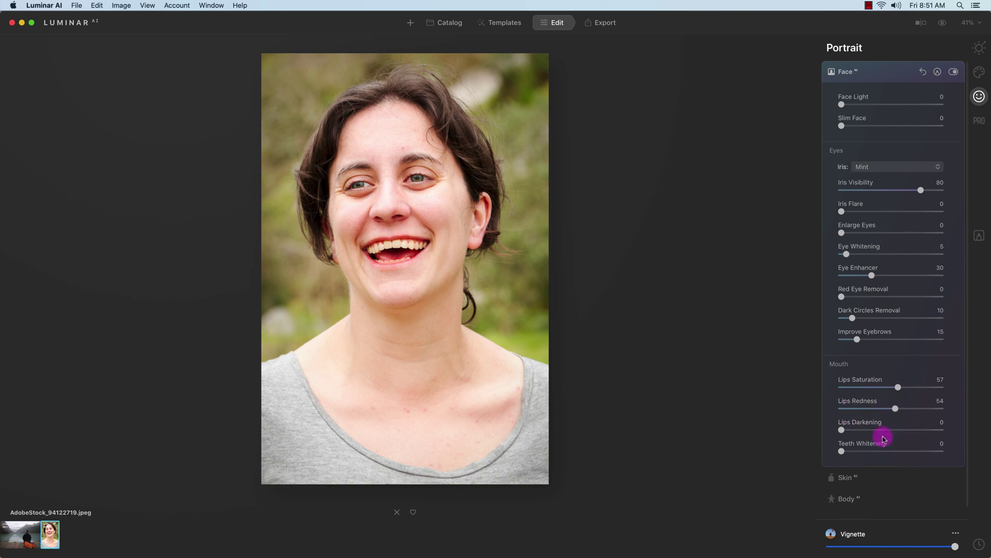
left_click_drag(842, 452, 954, 453)
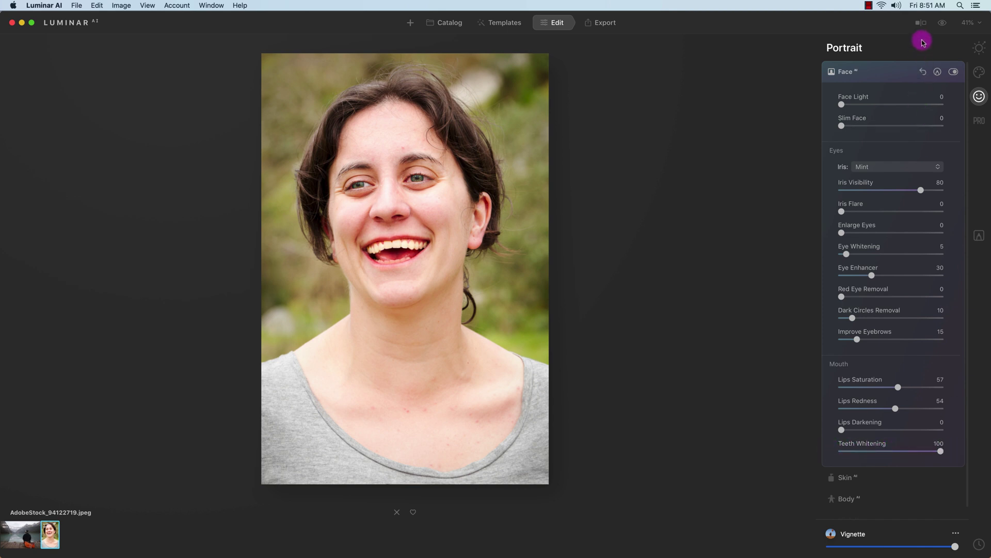
Turn on the Before/After split and move the divider across the woman's face
left_click(920, 22)
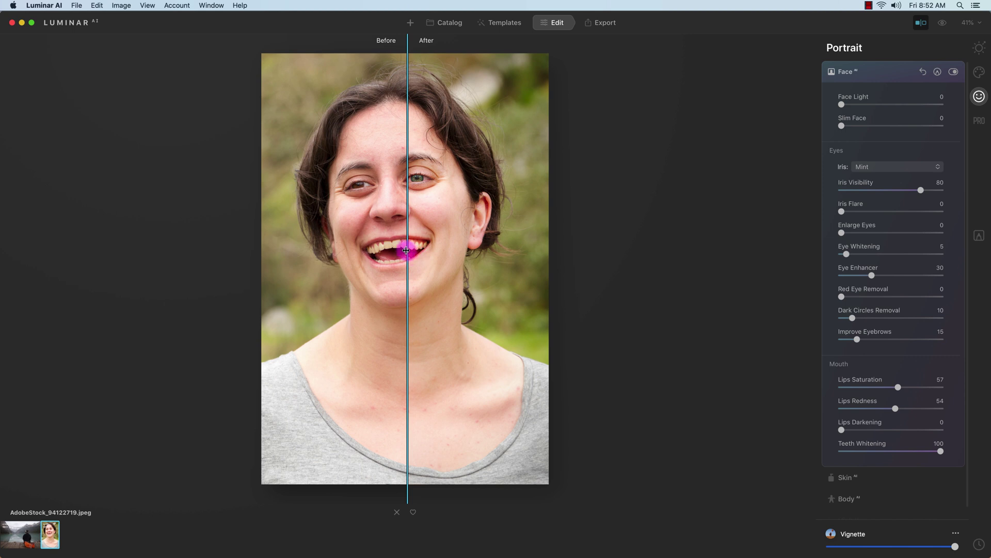
mouse_move(407, 250)
left_mouse_down()
mouse_move(303, 253)
mouse_move(447, 250)
mouse_move(288, 255)
mouse_move(507, 250)
mouse_move(279, 251)
mouse_move(482, 241)
mouse_move(332, 255)
mouse_move(450, 250)
mouse_move(409, 254)
left_mouse_up()
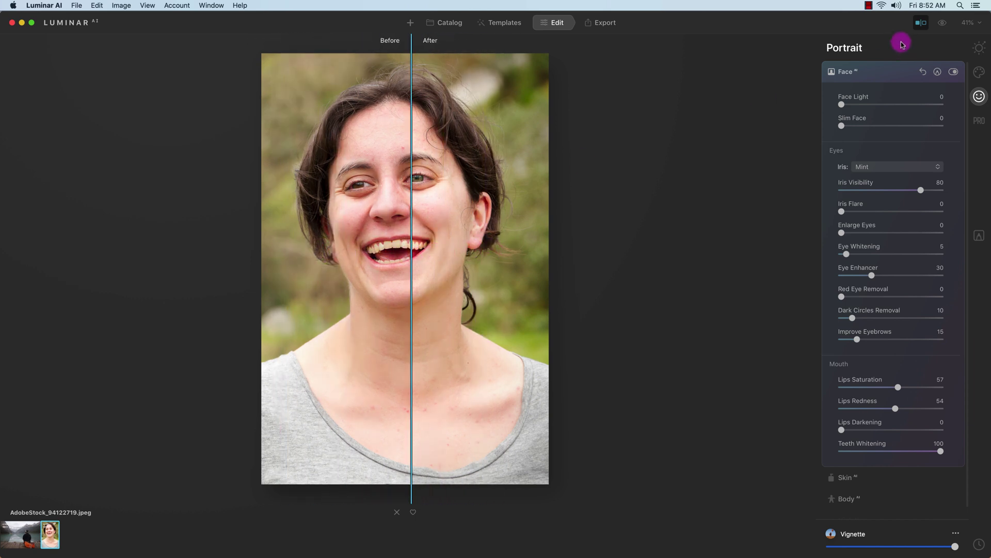
Exit compare and raise Skin AI Amount to 100, toggling it off and on to check
left_click(920, 23)
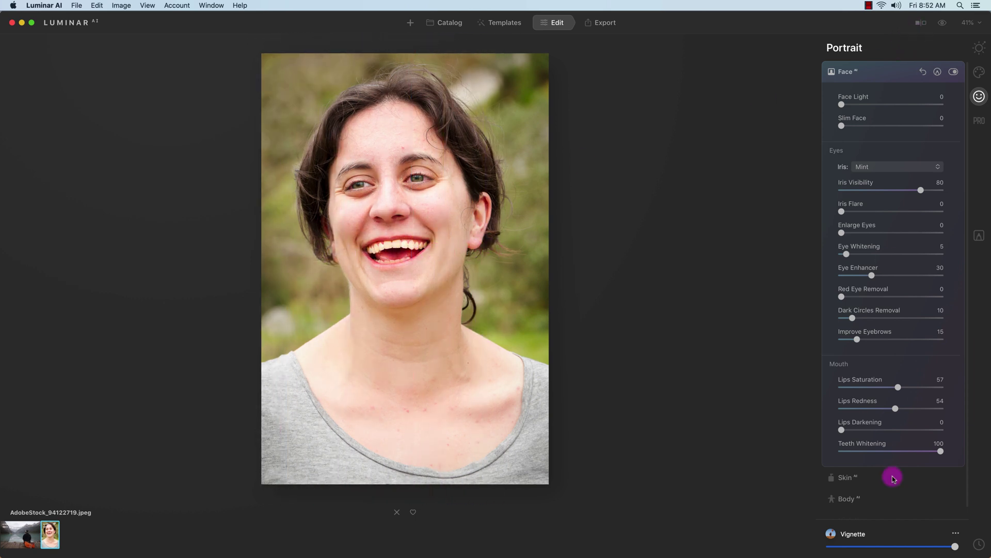
left_click(840, 480)
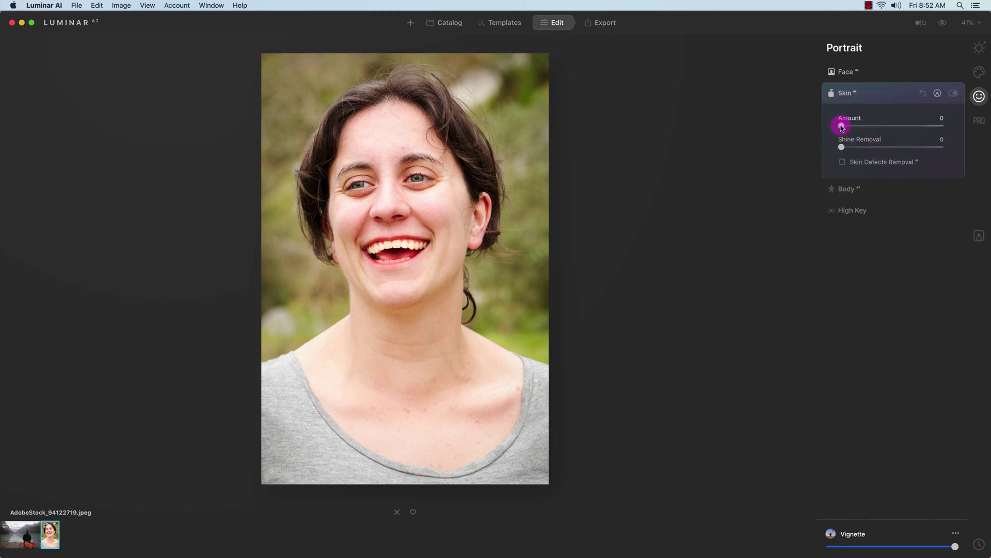
left_click_drag(849, 128, 955, 97)
left_click(955, 96)
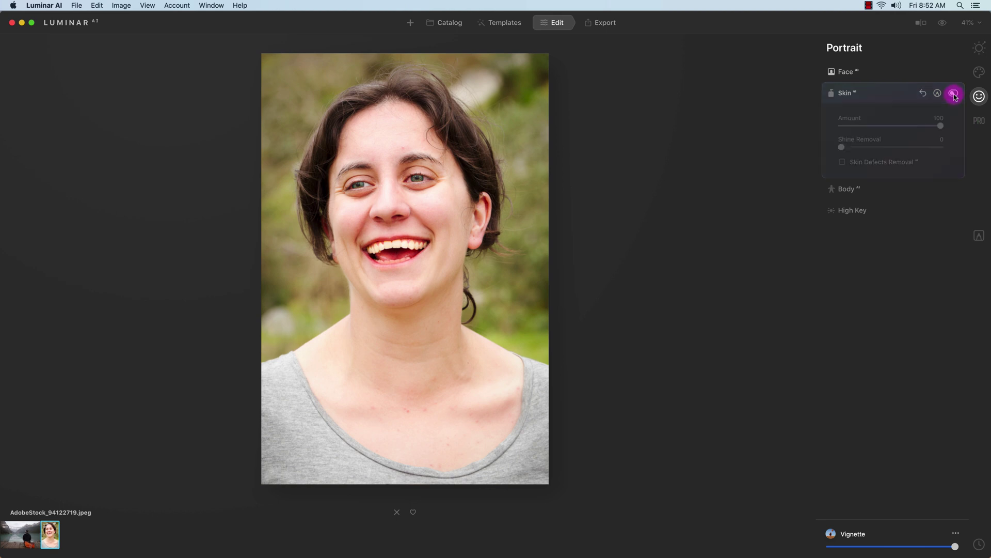
left_click(954, 96)
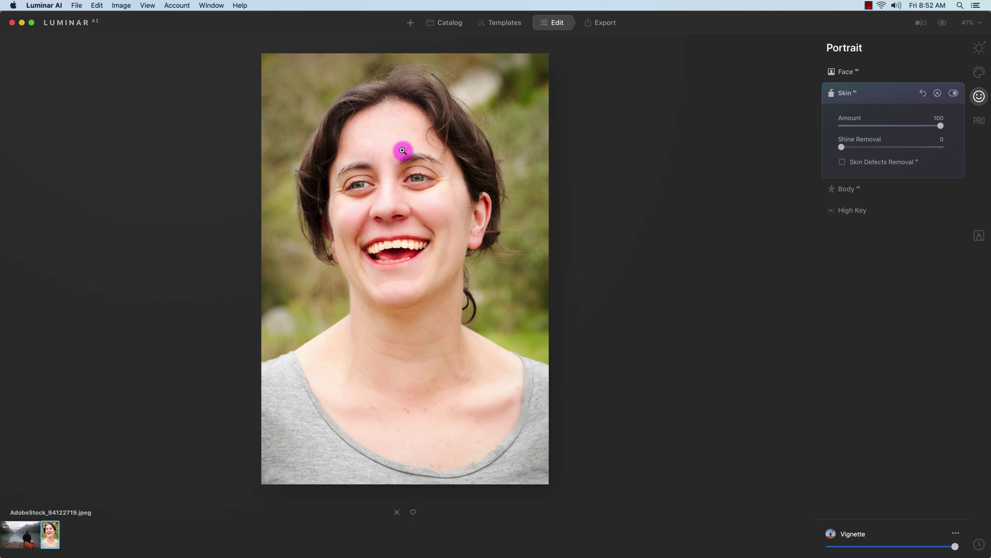
left_click(979, 51)
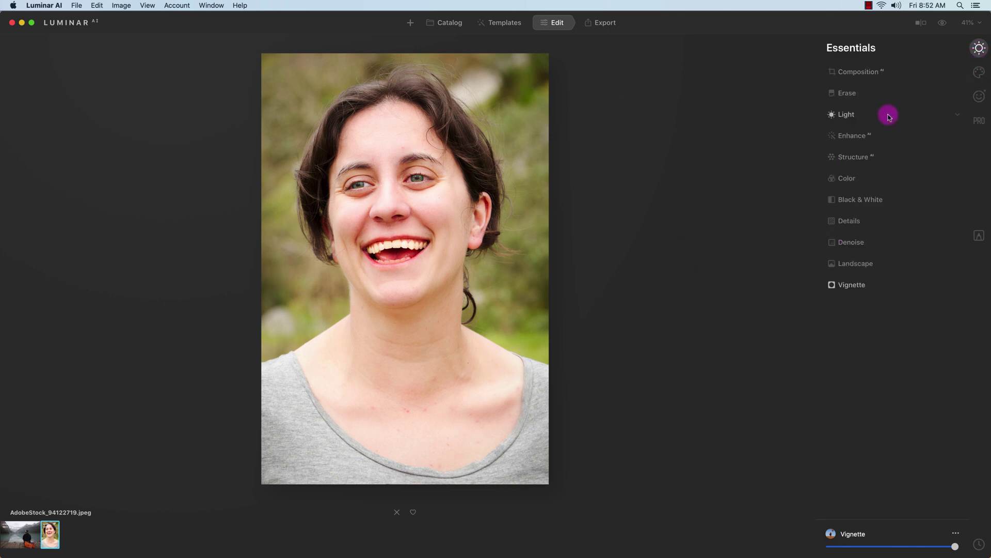
Erase the forehead blemish and neck mark, then flick to the original to check the result
left_click(846, 93)
left_click(839, 139)
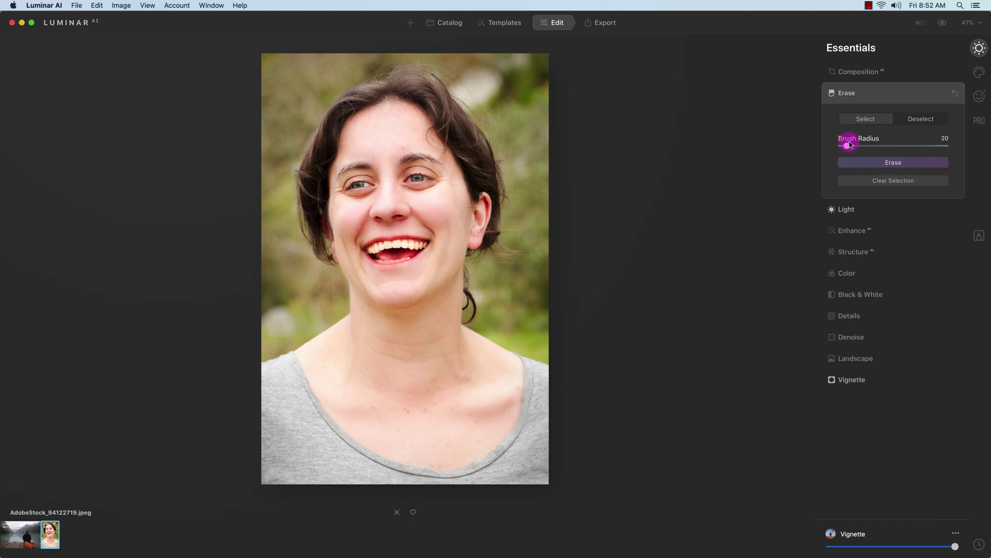
left_click(402, 146)
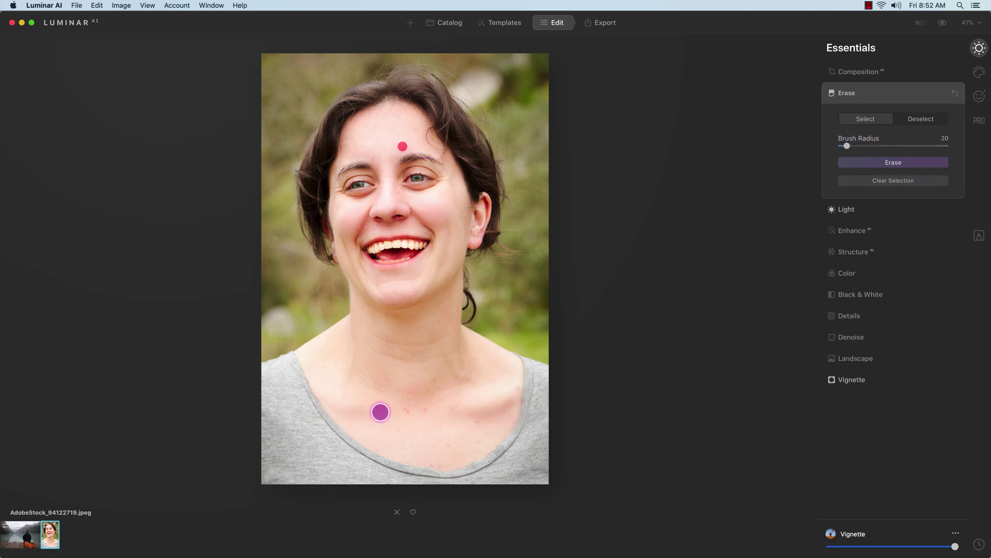
left_click_drag(392, 409, 413, 412)
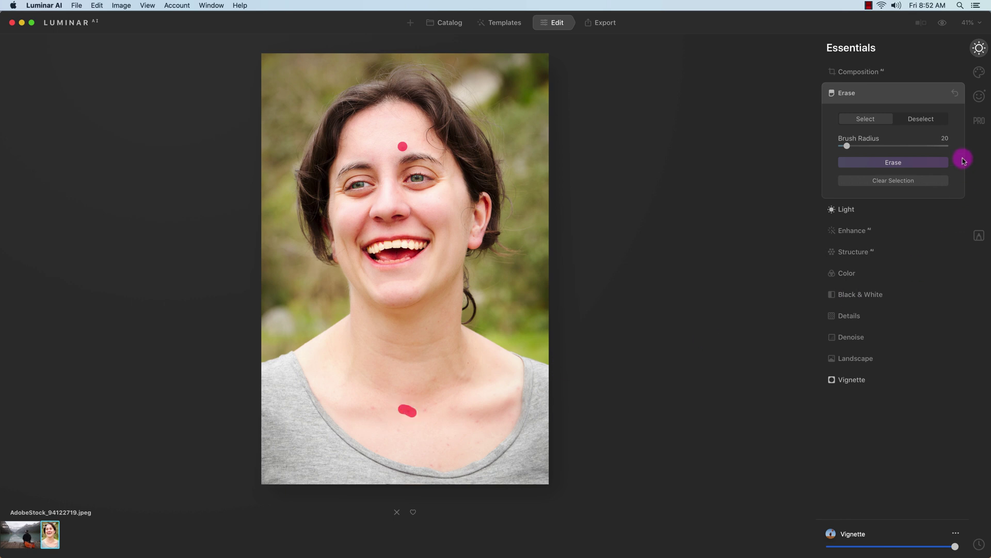
left_click(927, 165)
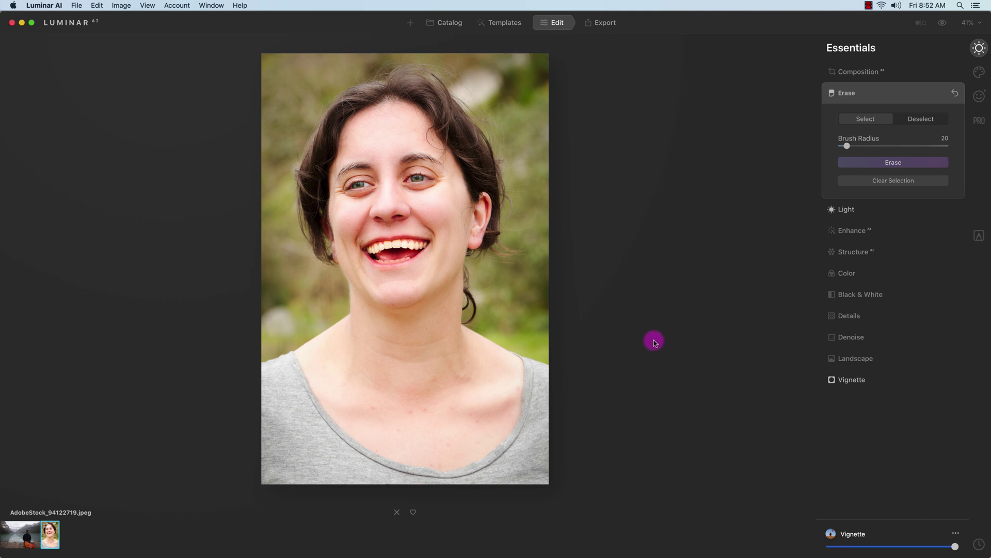
left_click(945, 23)
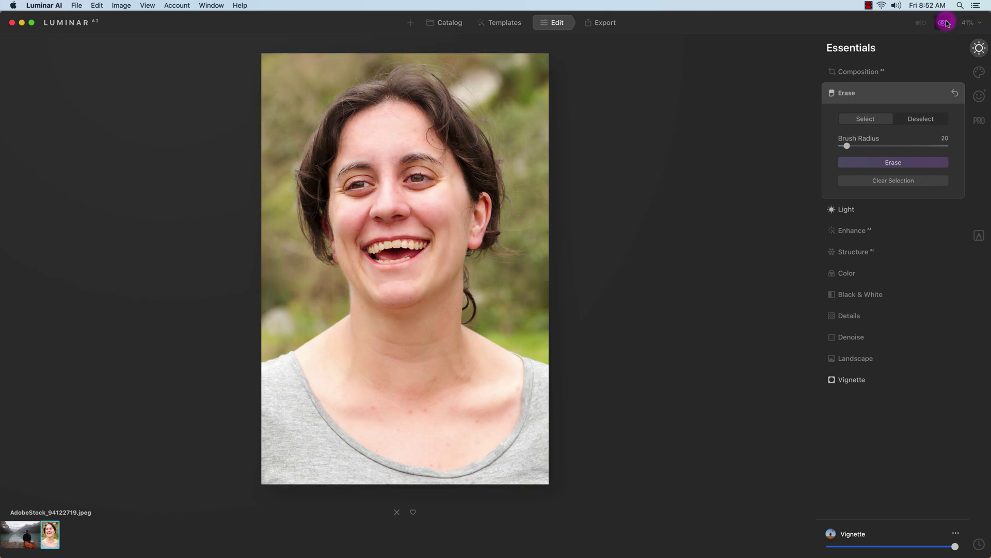
left_click(945, 23)
left_click(944, 24)
left_click(945, 24)
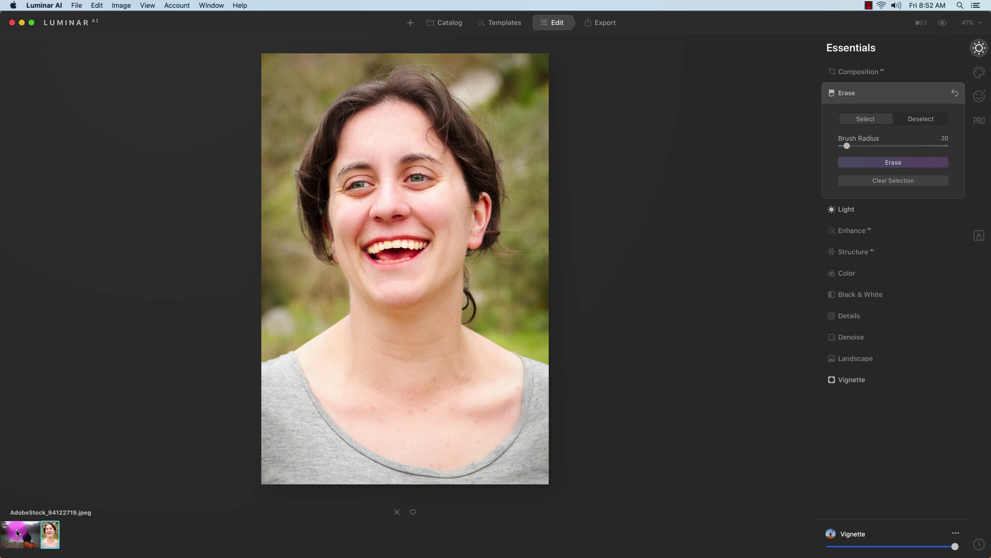
Switch to the mountain lake photo and show its Templates overview
left_click(23, 532)
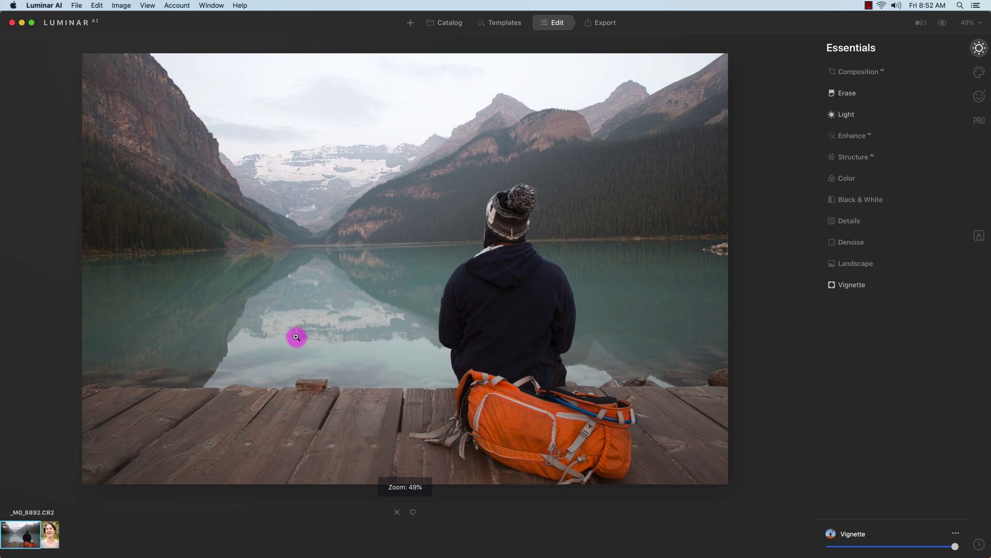
left_click(506, 24)
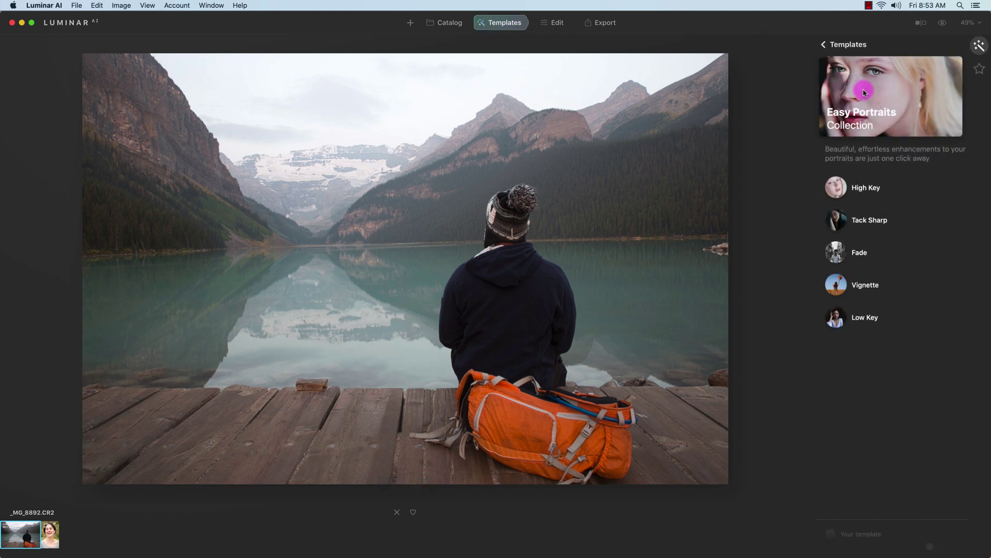
left_click(825, 46)
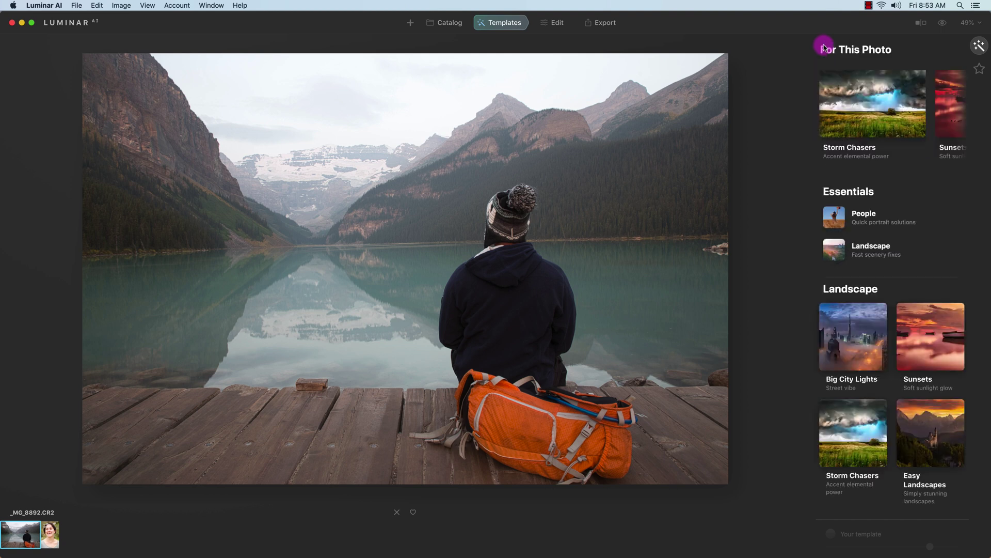
Preview Storm Chasers templates: Dynamic Result, Mystery, Night's Thunder, Backlit Clouds and Arctic Sea
left_click(875, 101)
left_click(904, 208)
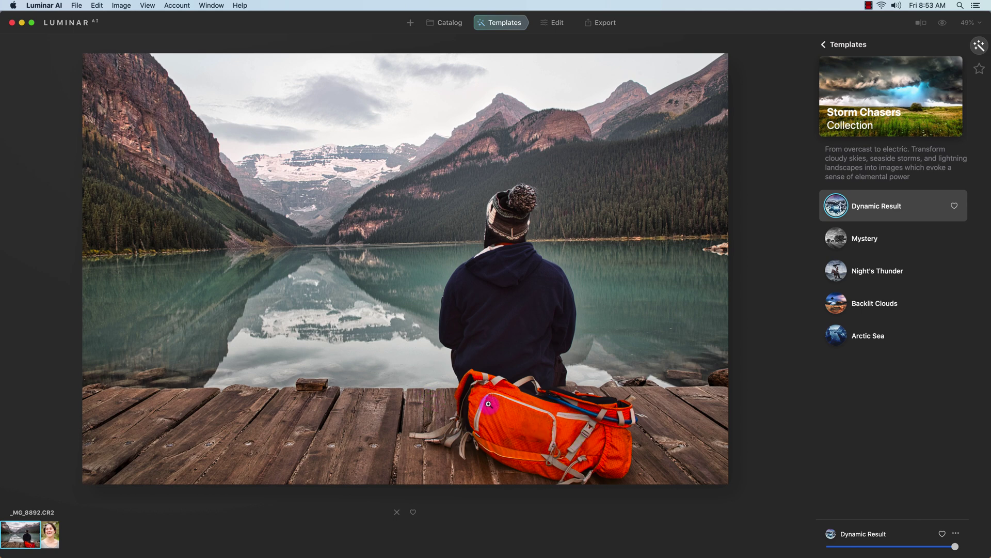
left_click(873, 239)
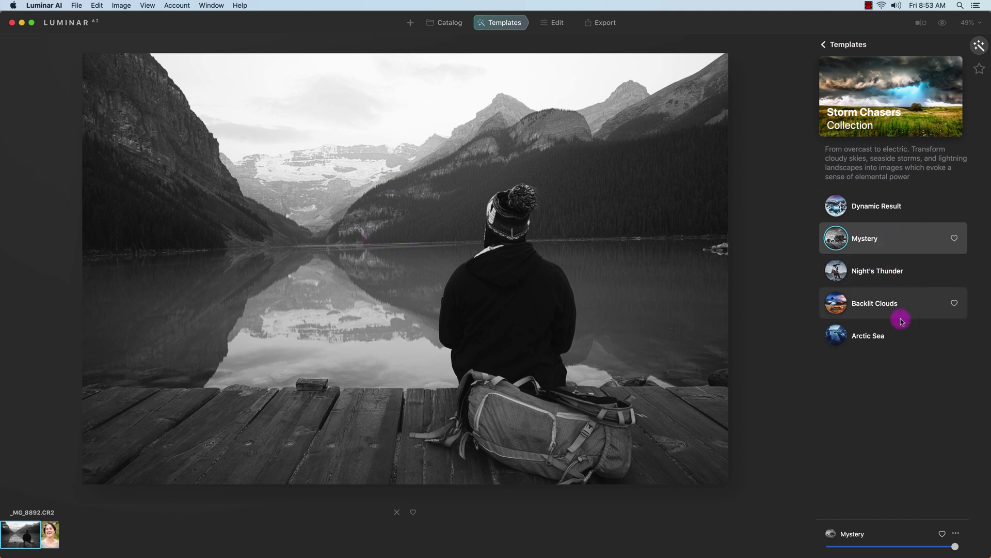
left_click(873, 275)
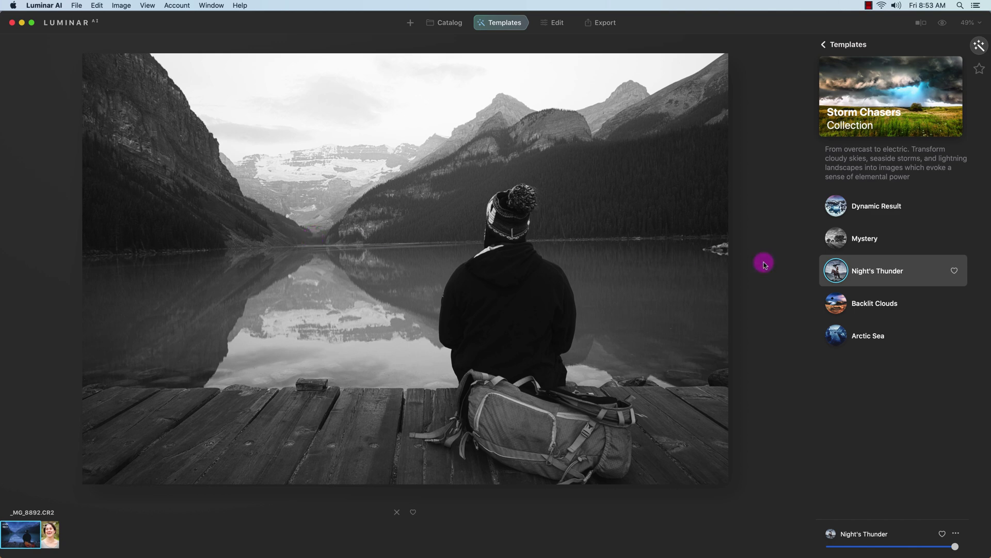
left_click(900, 305)
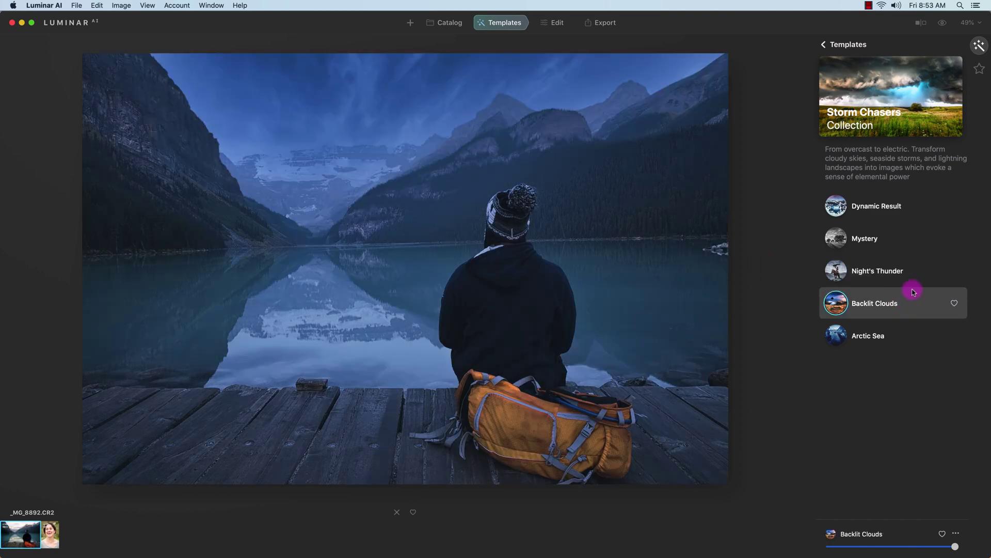
left_click(892, 337)
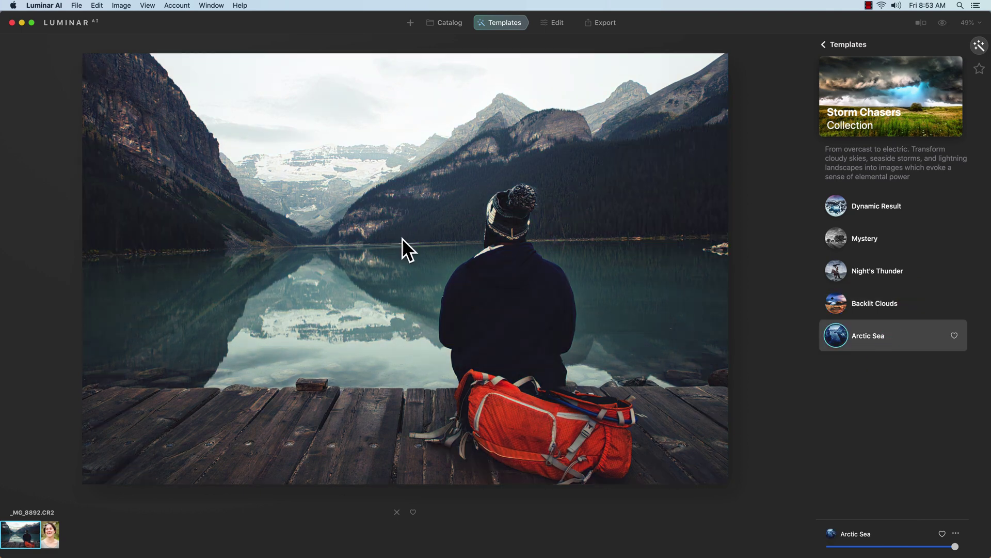
Apply Night's Thunder at full strength, then bring up the Essentials tools in Edit
left_click(861, 278)
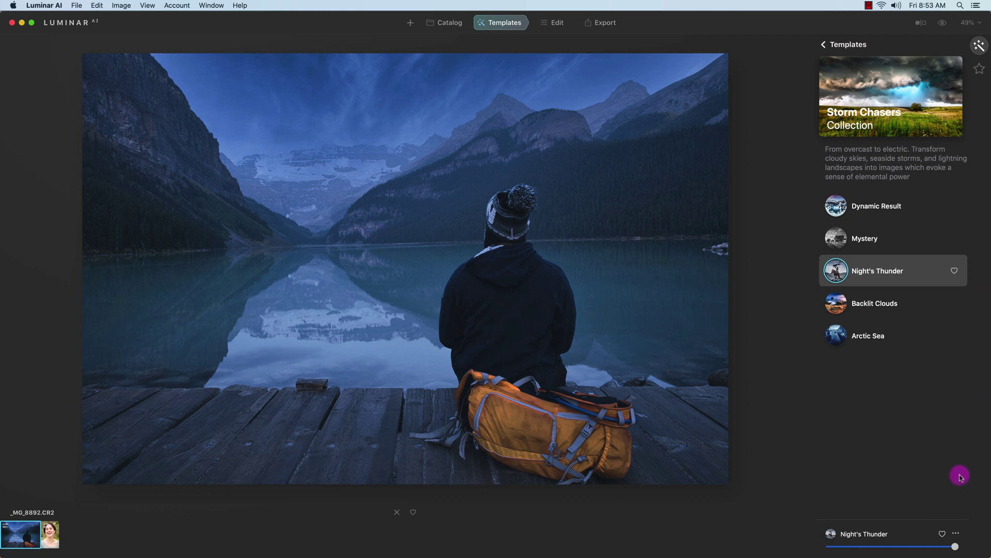
mouse_move(955, 547)
left_mouse_down()
mouse_move(852, 546)
mouse_move(956, 546)
left_mouse_up()
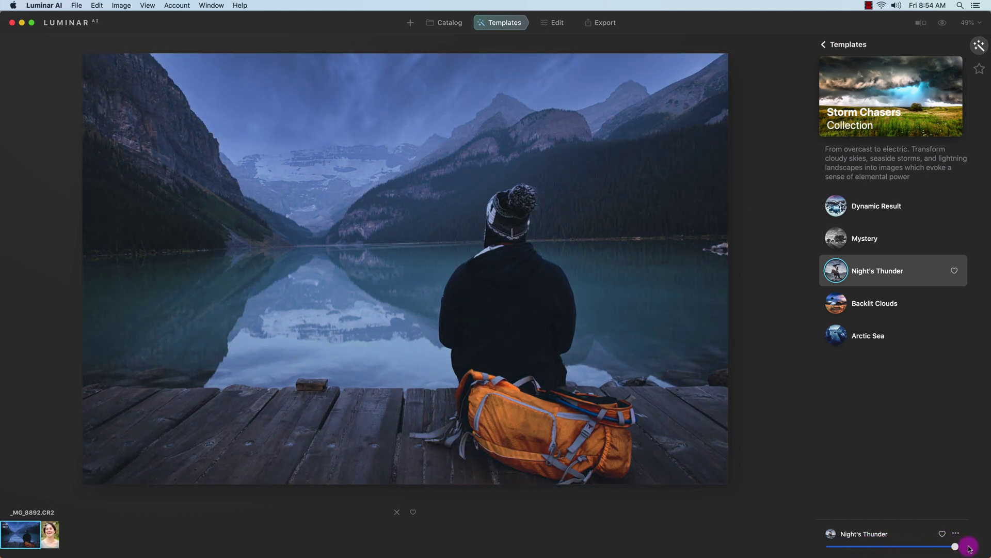
left_click(566, 37)
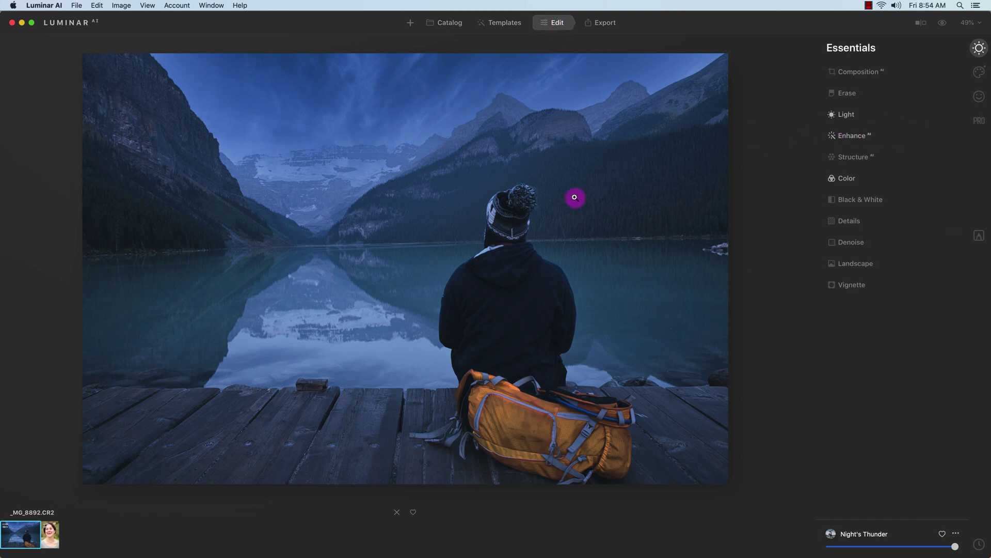
Set Enhance AI Accent to 66, then paint-mask erase it from the orange backpack
left_click(952, 135)
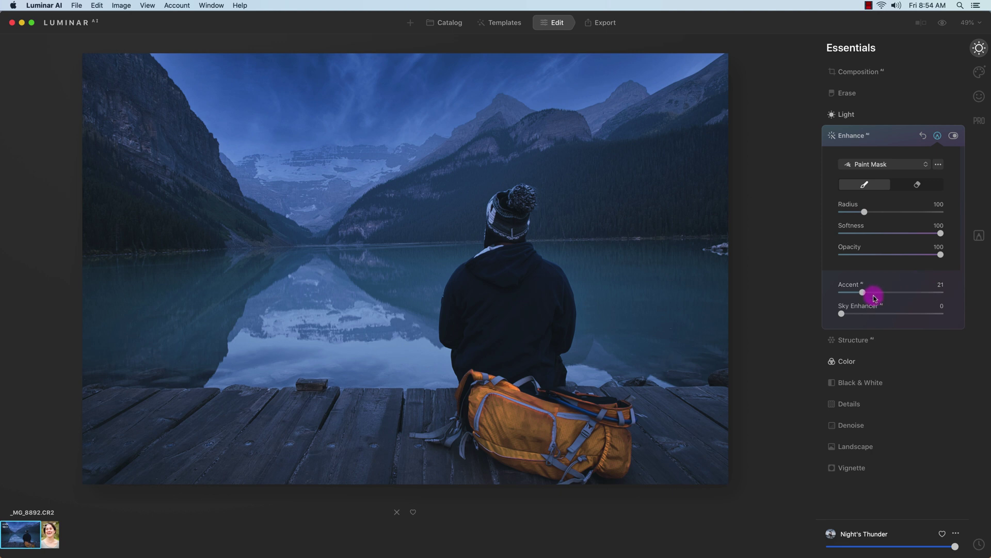
left_click_drag(864, 293, 911, 295)
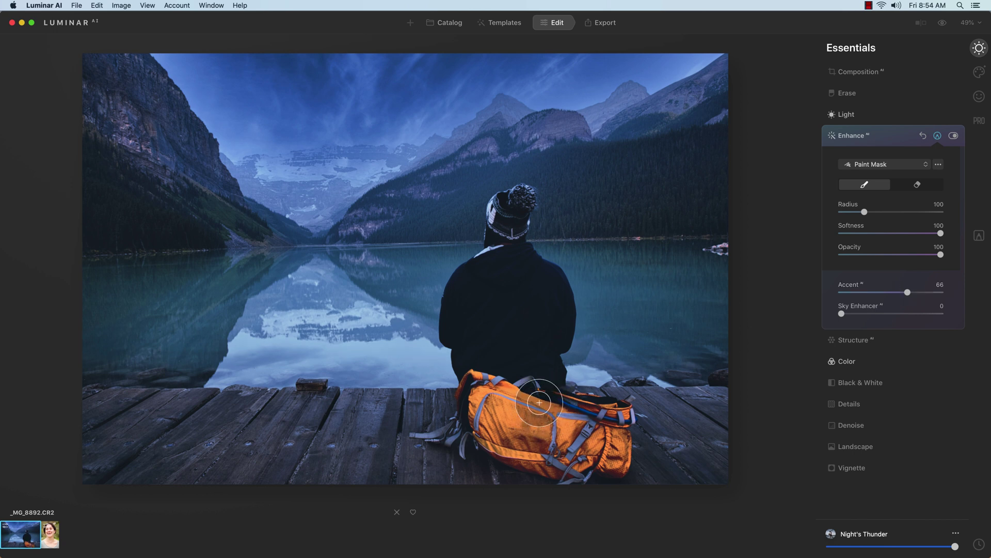
left_click(694, 394)
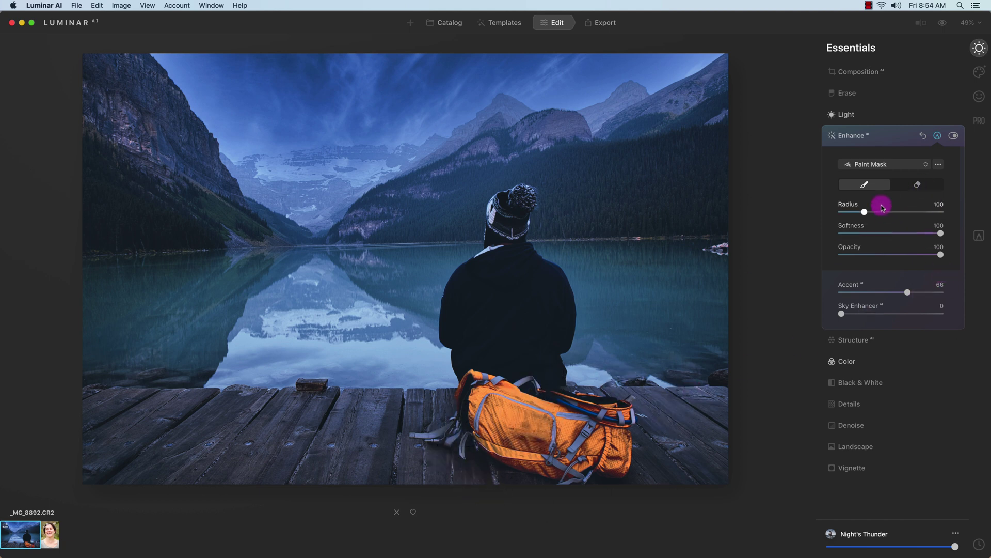
left_click(863, 187)
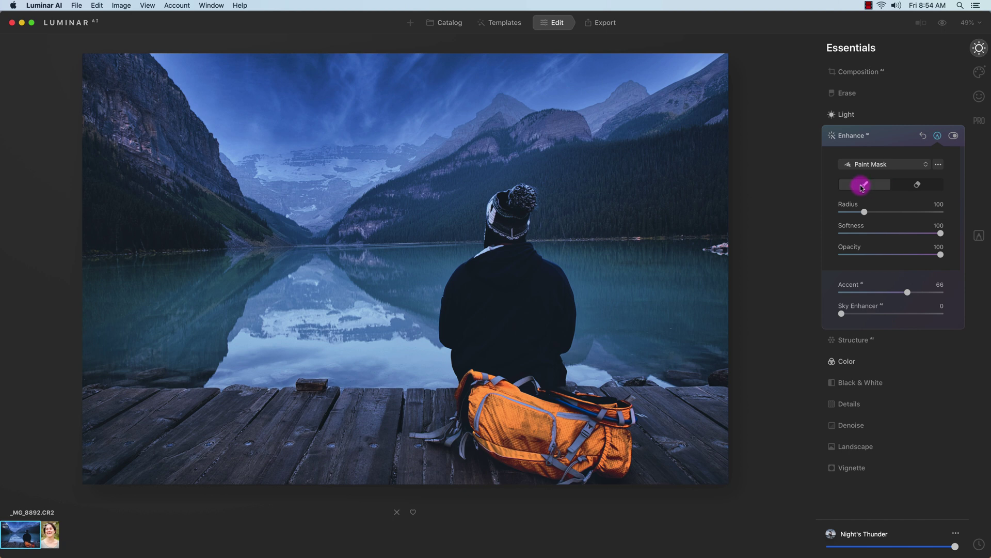
left_click(923, 186)
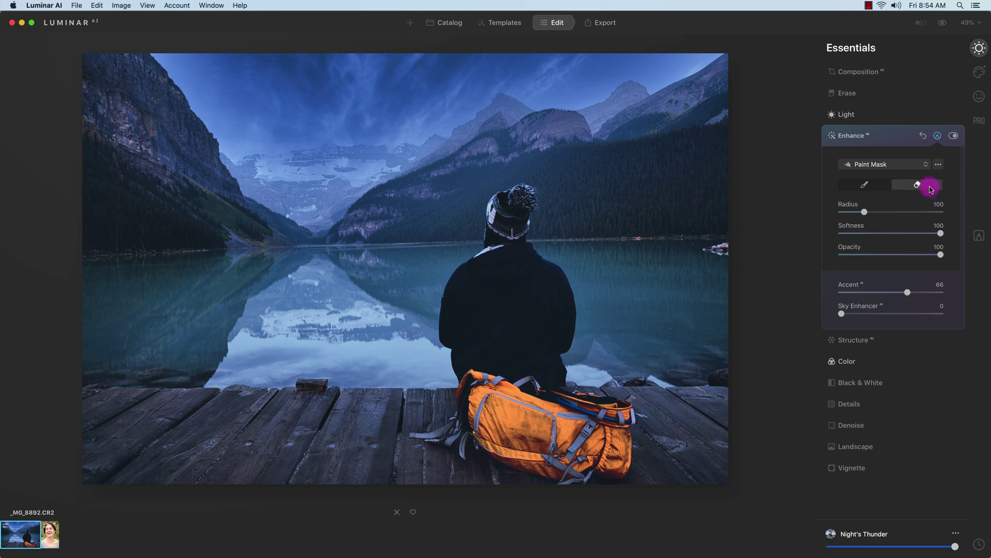
mouse_move(491, 413)
left_mouse_down()
mouse_move(565, 432)
mouse_move(482, 392)
mouse_move(469, 416)
mouse_move(585, 464)
mouse_move(604, 431)
mouse_move(533, 413)
mouse_move(612, 422)
mouse_move(621, 443)
mouse_move(596, 455)
mouse_move(604, 419)
mouse_move(489, 420)
mouse_move(478, 396)
mouse_move(470, 412)
mouse_move(544, 454)
mouse_move(475, 421)
left_mouse_up()
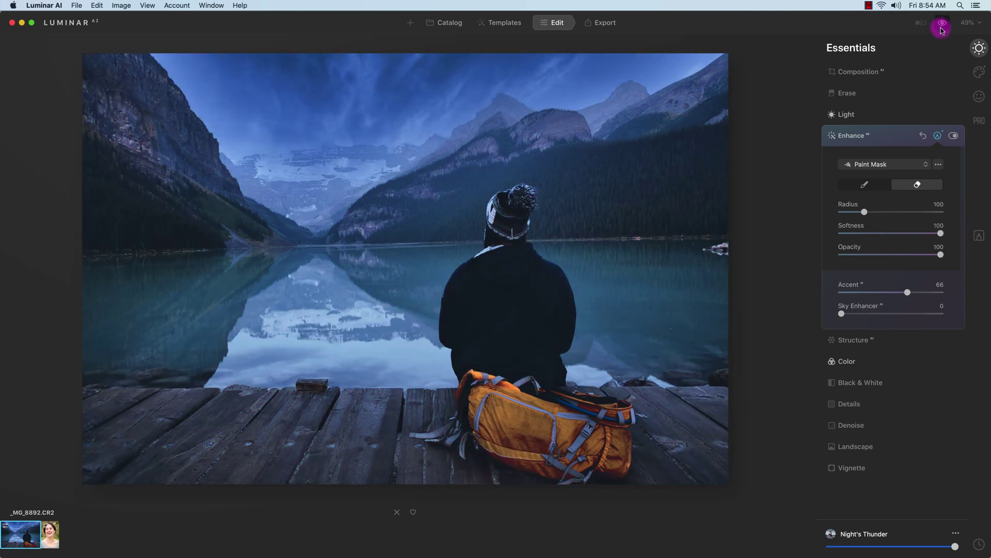
left_click(954, 136)
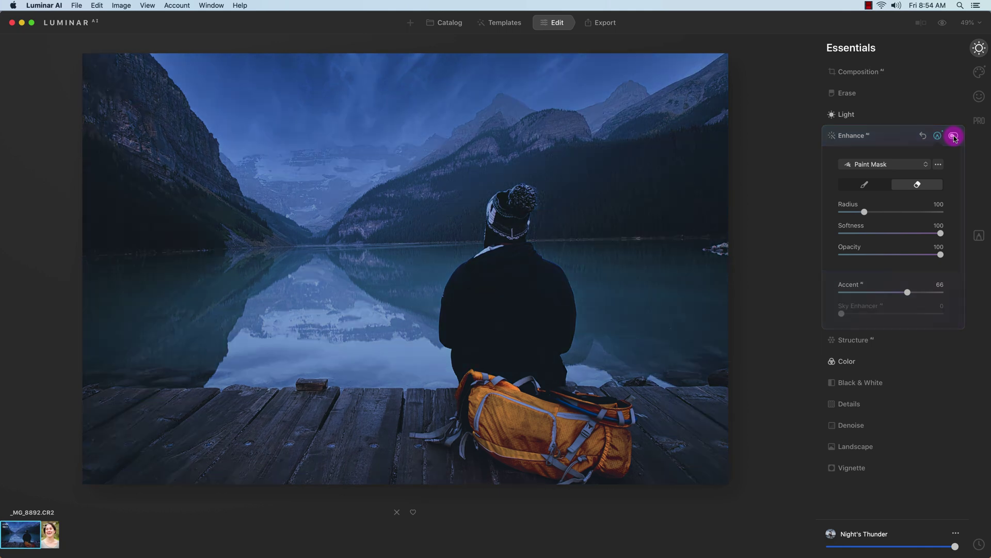
left_click(954, 136)
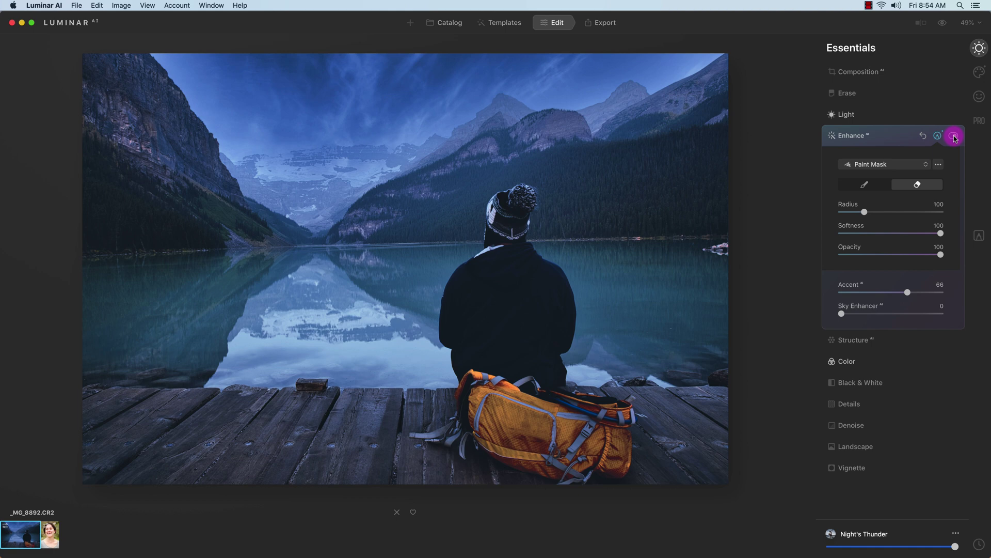
left_click(922, 23)
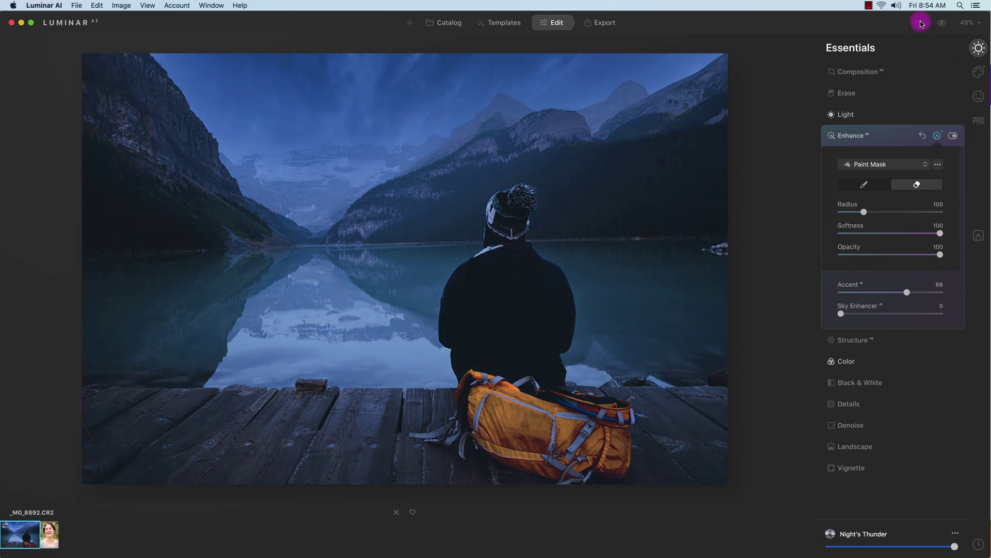
left_click_drag(922, 23, 899, 25)
double_click(899, 25)
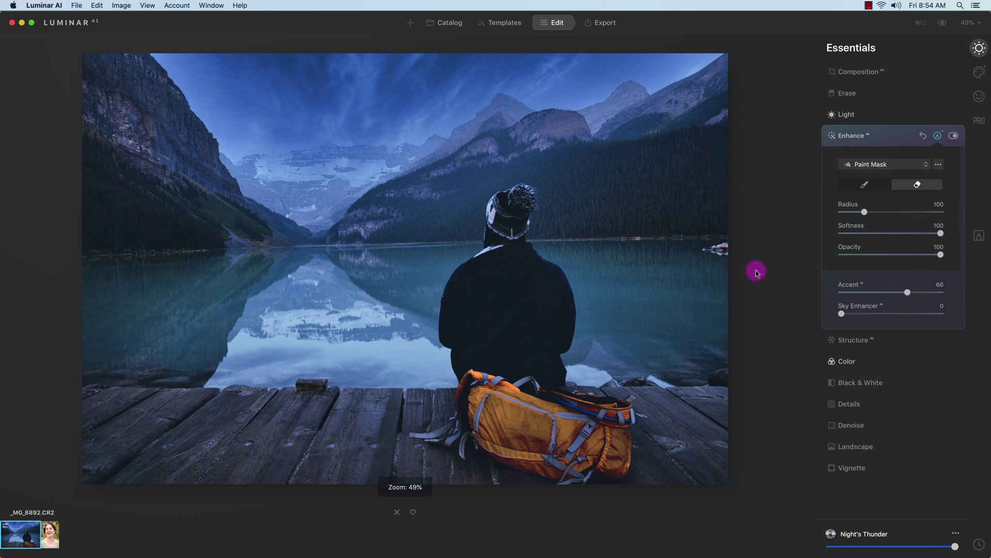
left_click(942, 25)
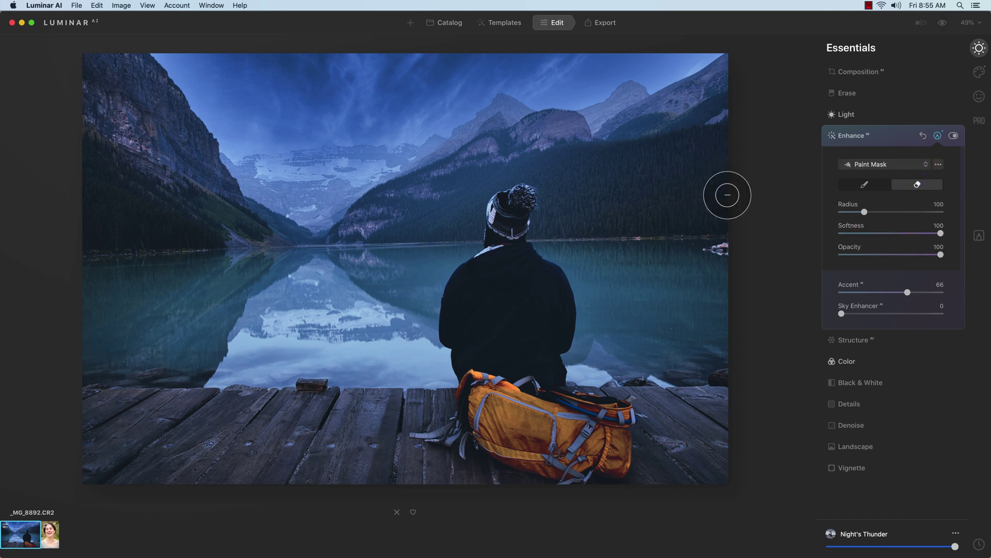
left_click(508, 227)
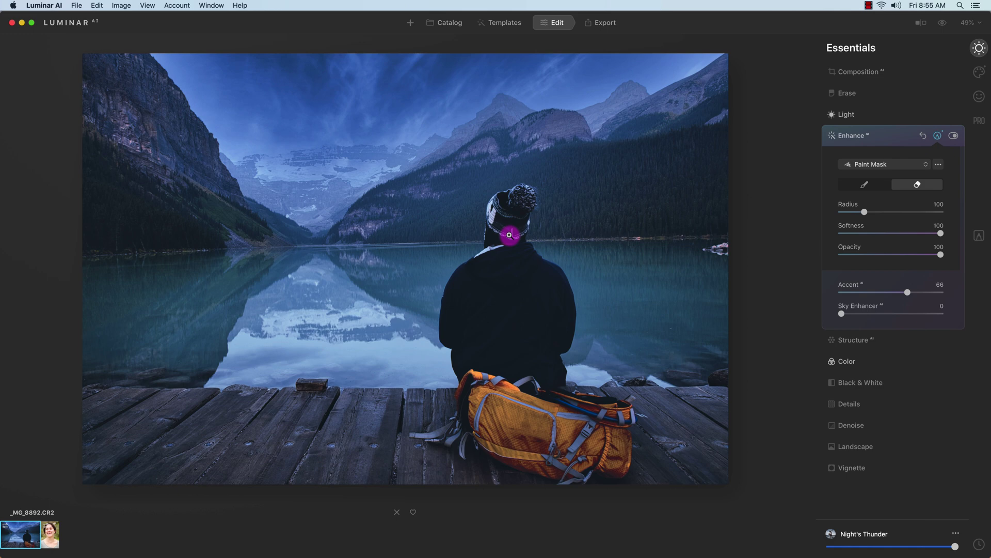
left_click(921, 22)
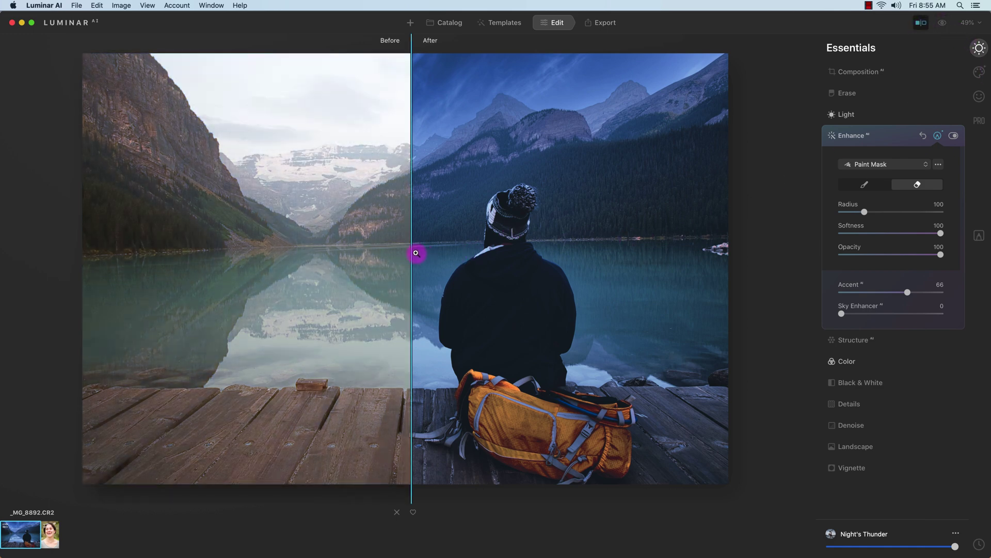
left_click_drag(412, 250, 114, 290)
left_click(921, 22)
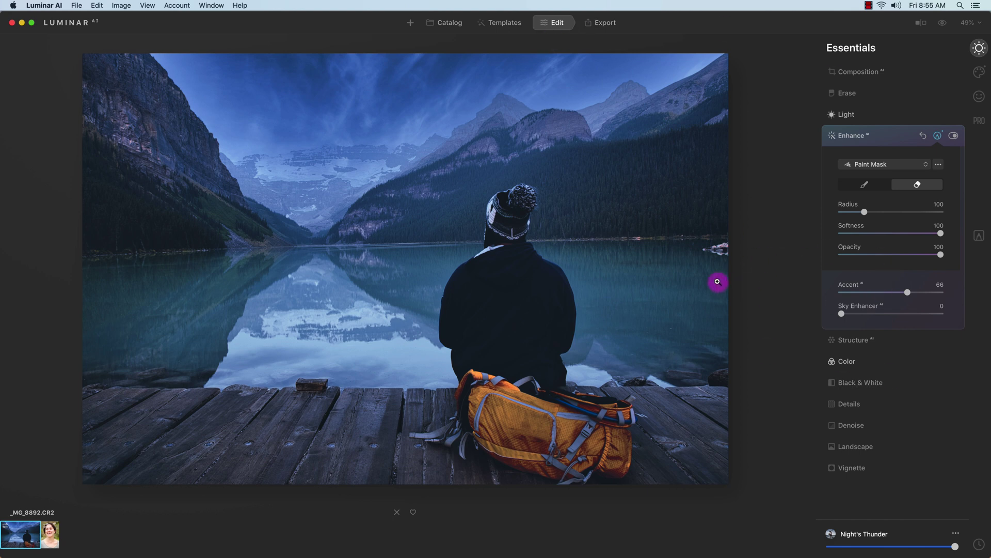
Leave Storm Chasers for the Templates overview showing For This Photo suggestions
left_click(513, 29)
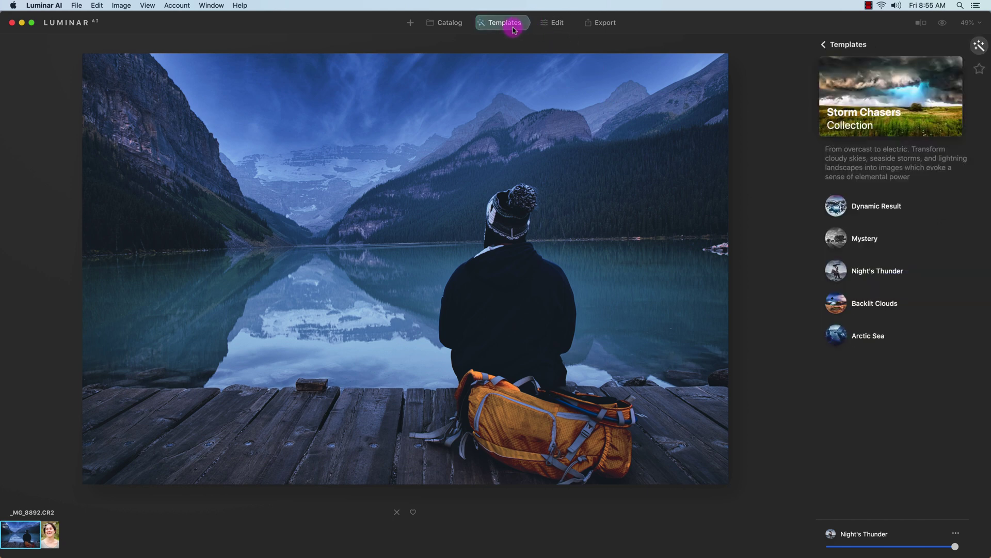
left_click(822, 45)
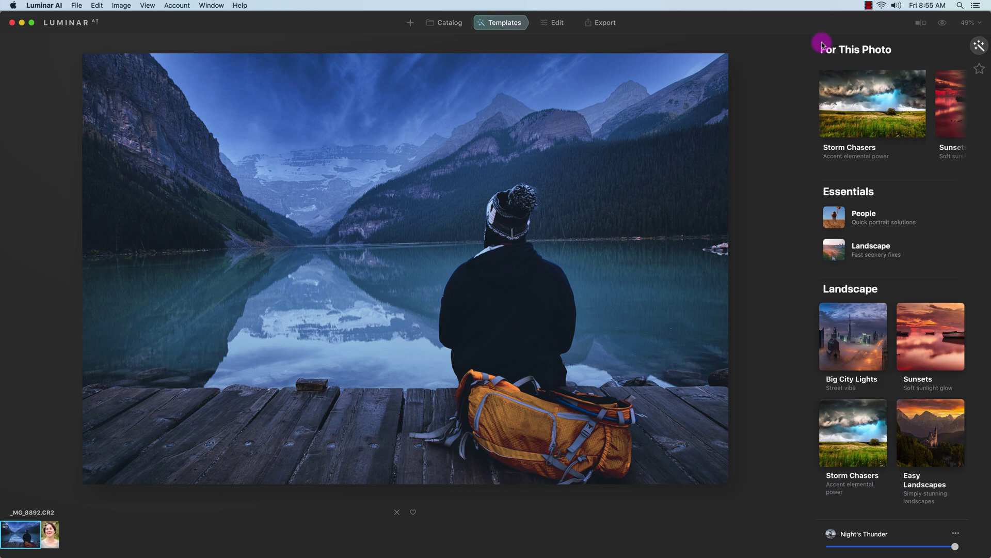